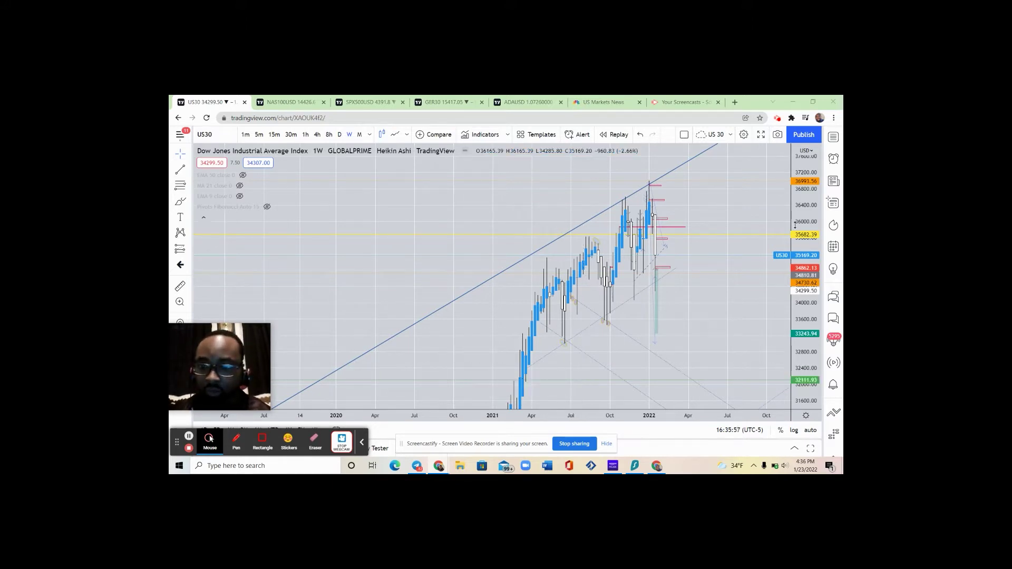
# Step: Compress the weekly US30 price scale and pan up-left to show more range and upcoming months
pyautogui.scroll(-3, 807, 204)
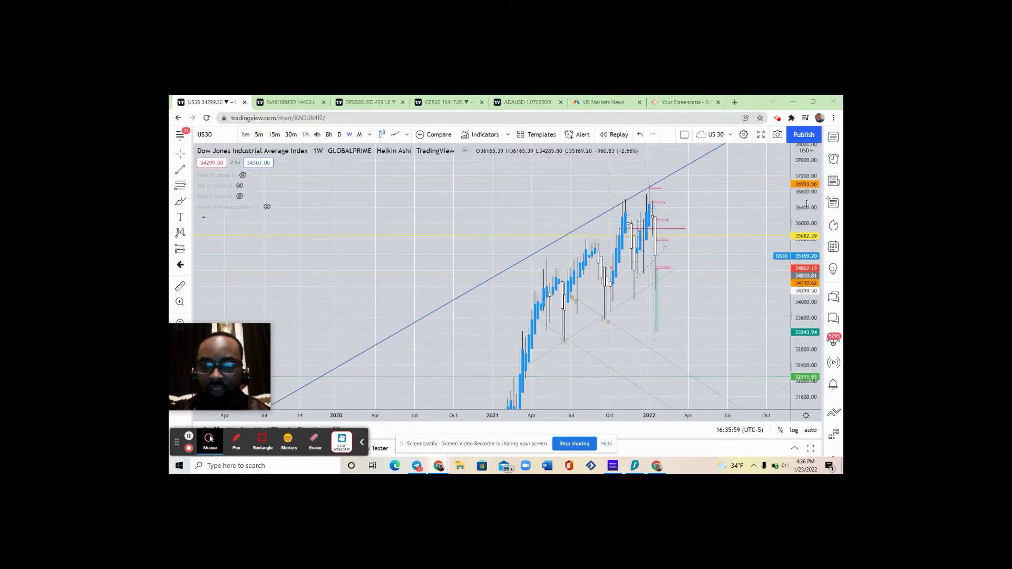
pyautogui.scroll(-2, 806, 204)
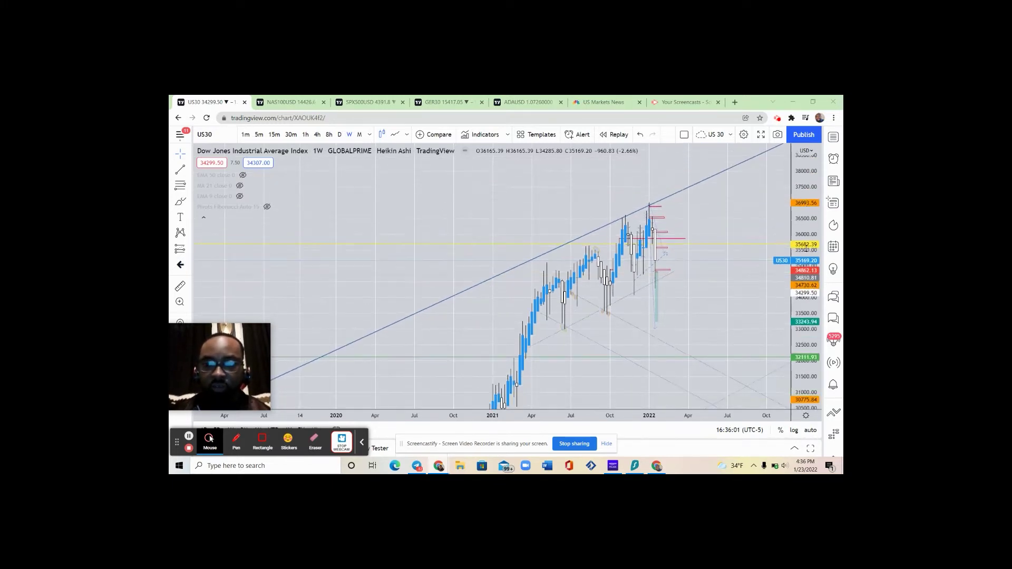
pyautogui.hscroll(2, 768, 416)
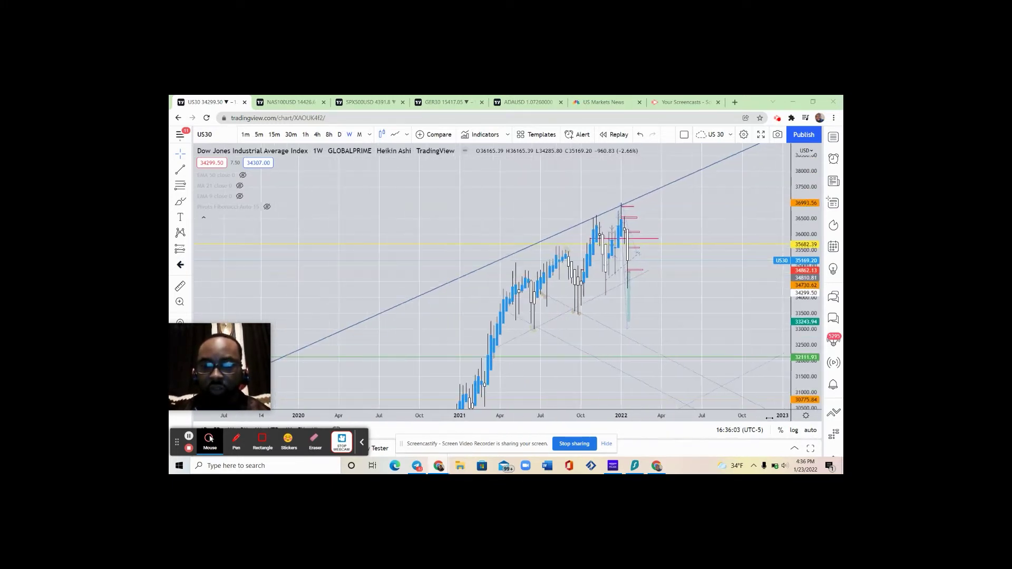
pyautogui.scroll(-4, 801, 210)
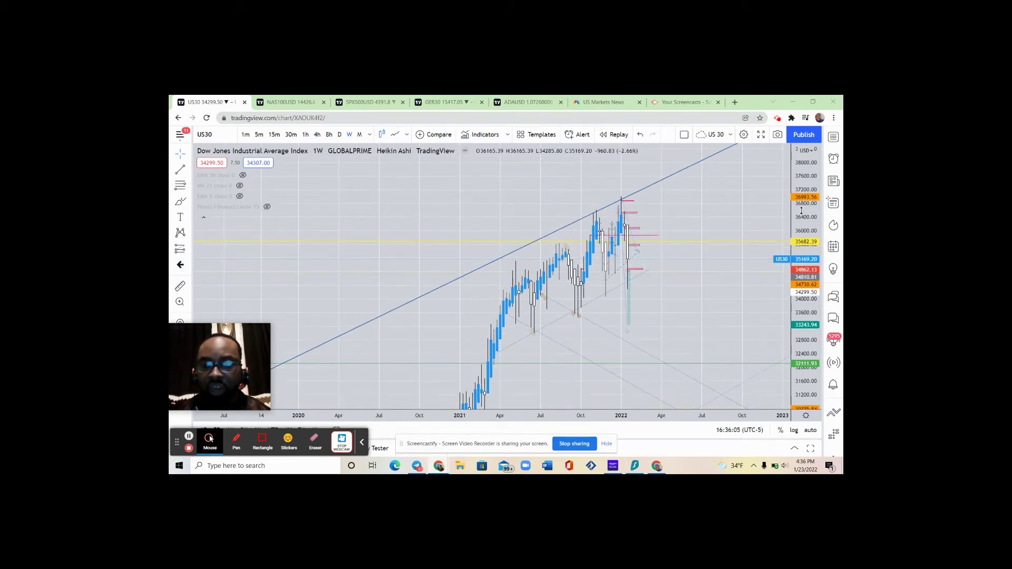
pyautogui.scroll(-3, 801, 210)
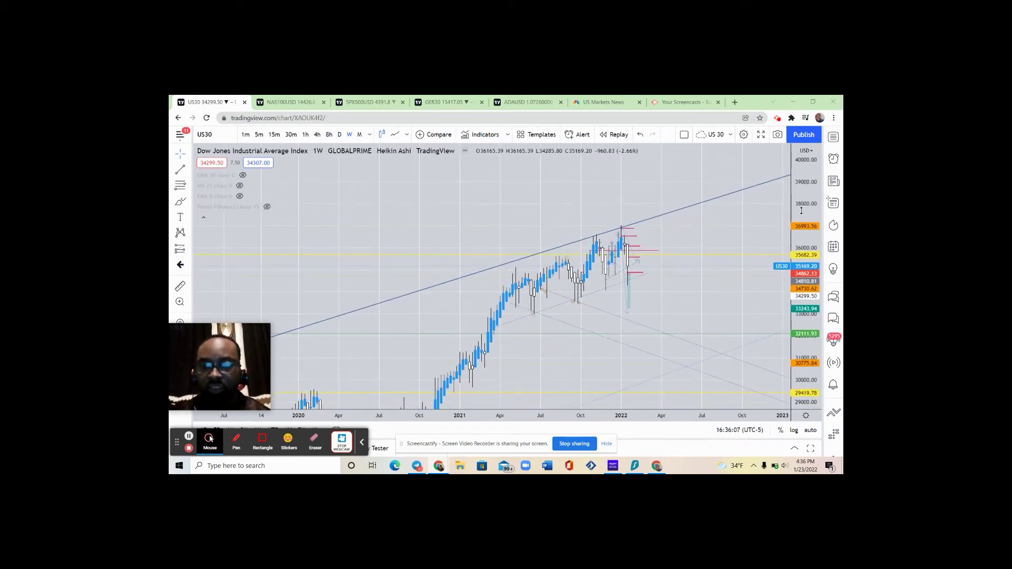
pyautogui.moveTo(696, 300); pyautogui.dragTo(668, 267)
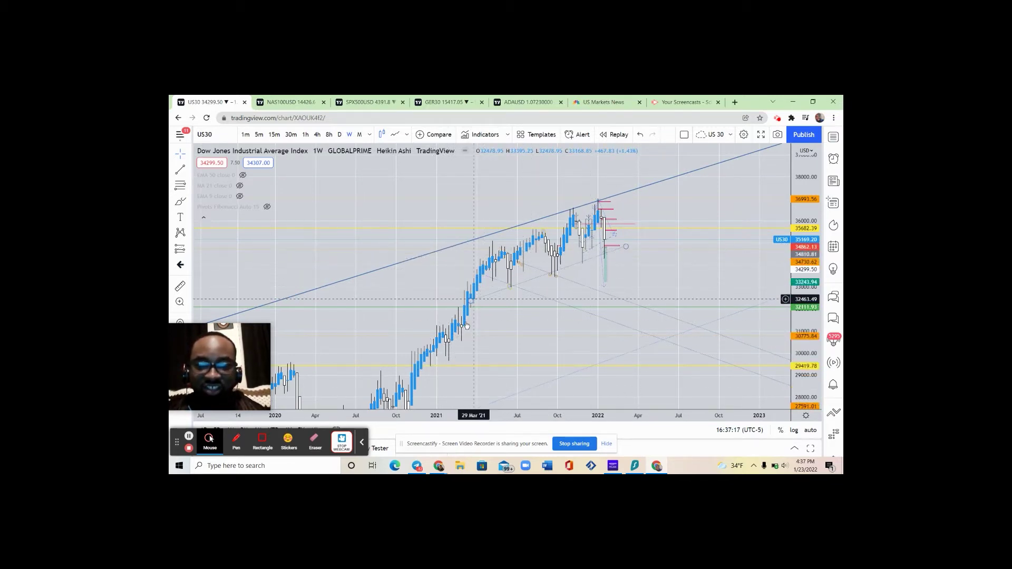
pyautogui.click(403, 320)
pyautogui.moveTo(403, 320); pyautogui.dragTo(554, 155)
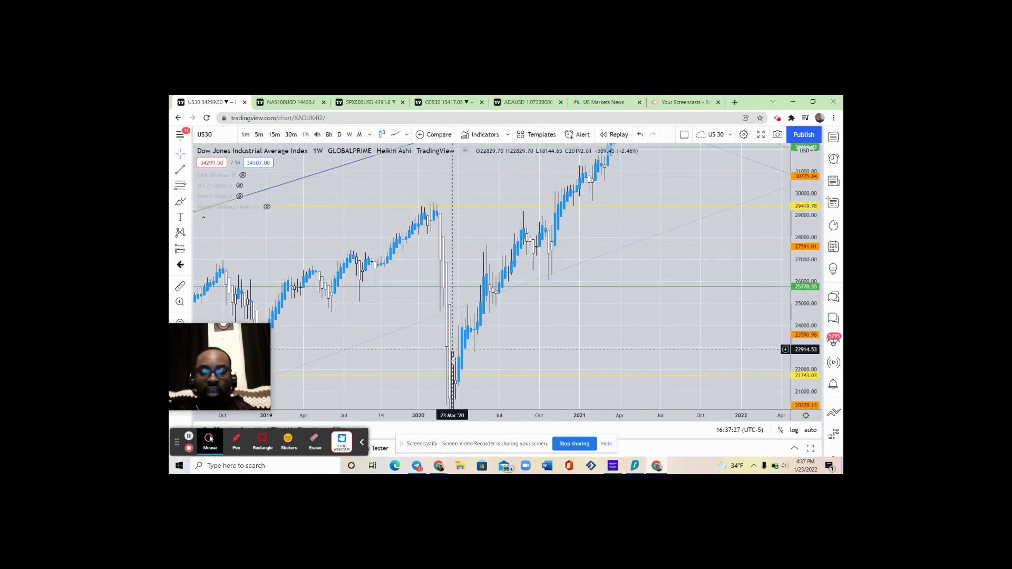
pyautogui.moveTo(585, 227); pyautogui.dragTo(534, 316)
pyautogui.moveTo(599, 259)
pyautogui.mouseDown()
pyautogui.moveTo(573, 315)
pyautogui.moveTo(587, 274)
pyautogui.mouseUp()
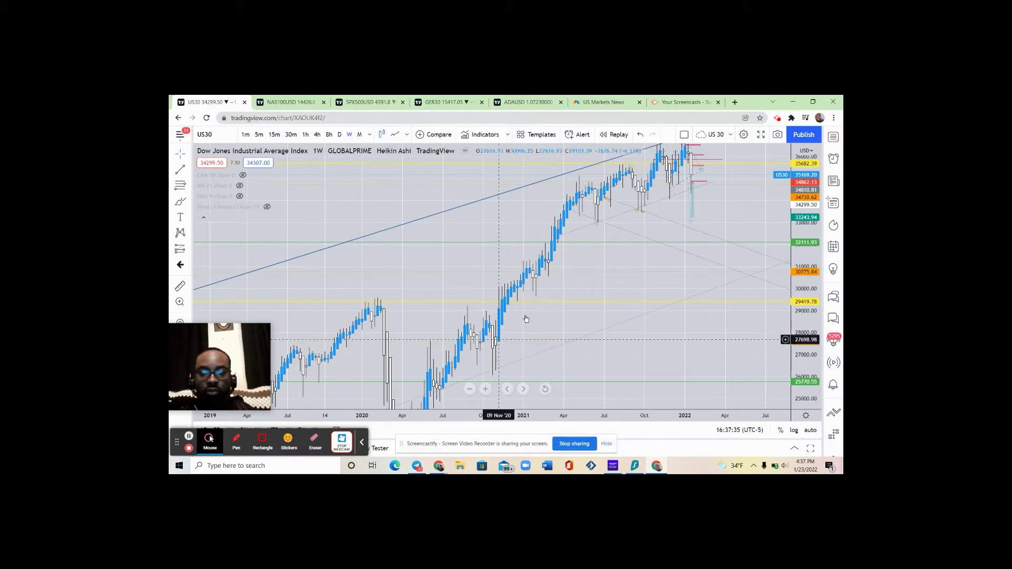
pyautogui.moveTo(585, 253); pyautogui.dragTo(524, 298)
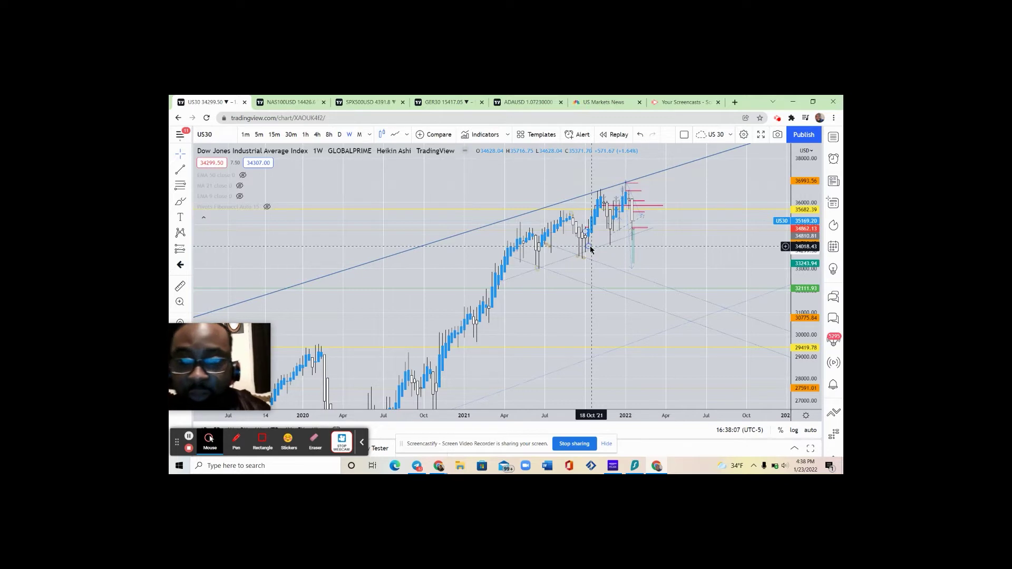
pyautogui.moveTo(632, 263)
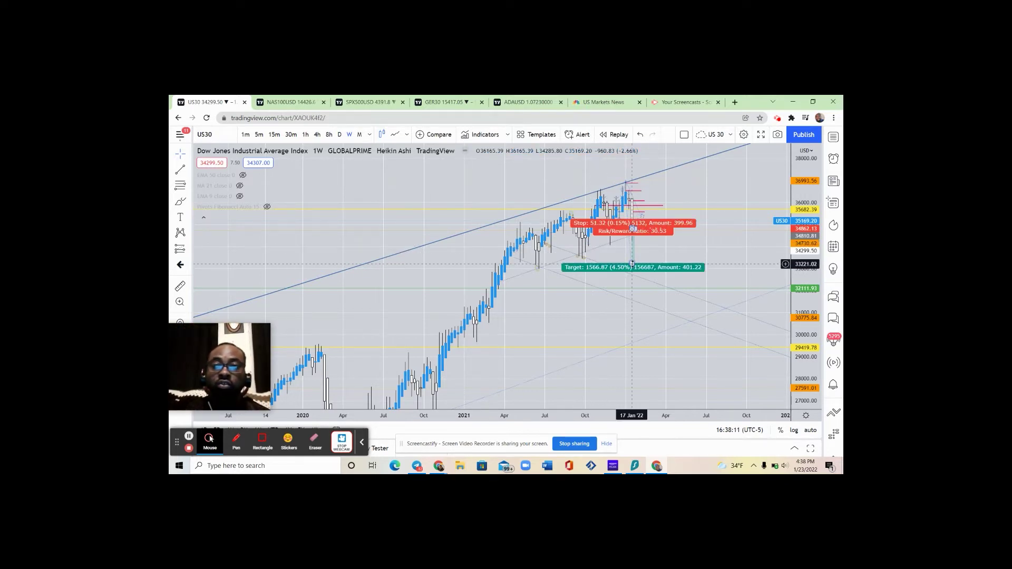
# Step: Go to CNBC's US Markets DOW 30 page and scroll down to the component stock table
pyautogui.click(610, 101)
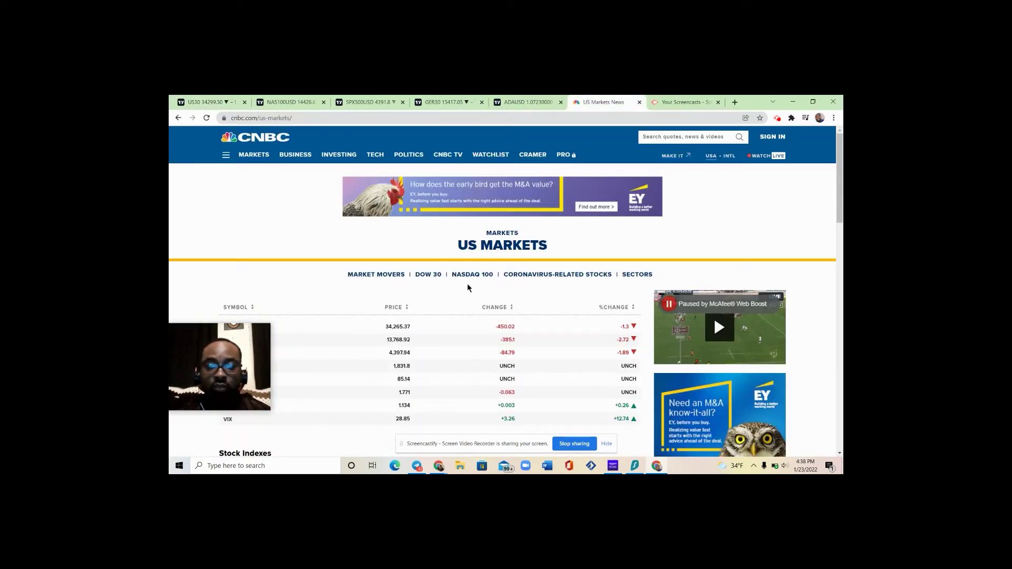
pyautogui.click(428, 280)
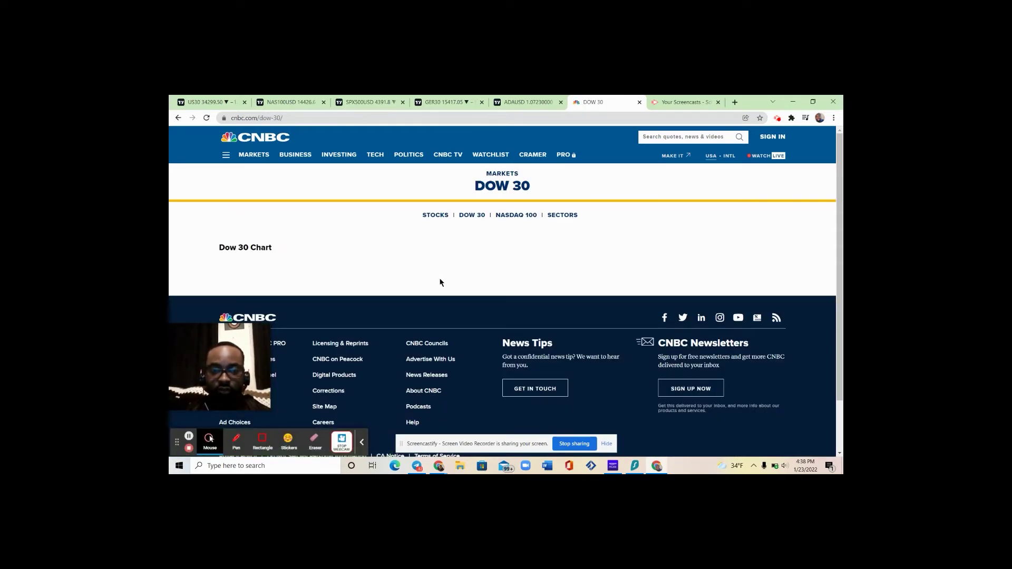
pyautogui.scroll(-3, 440, 283)
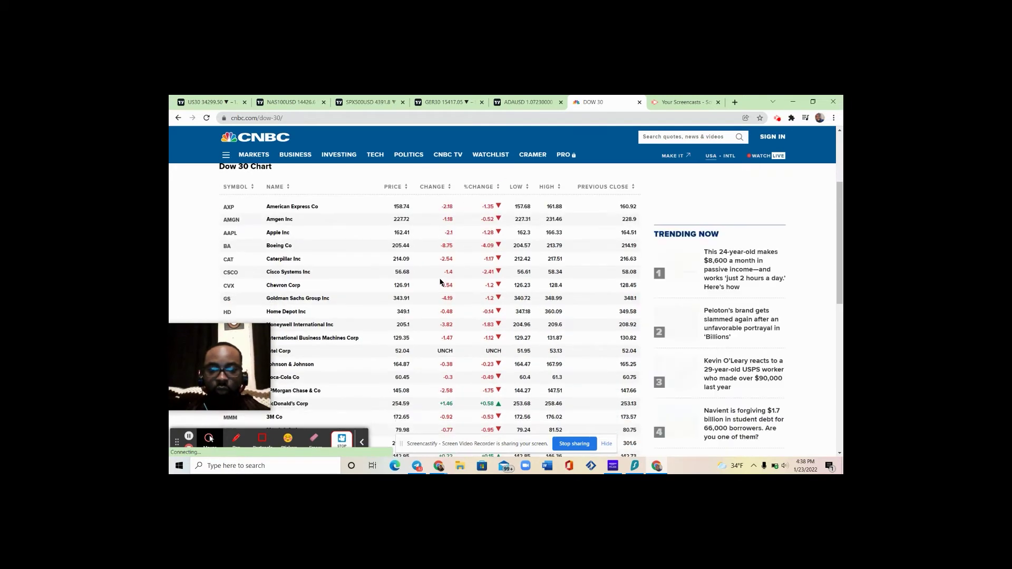
pyautogui.scroll(-2, 639, 165)
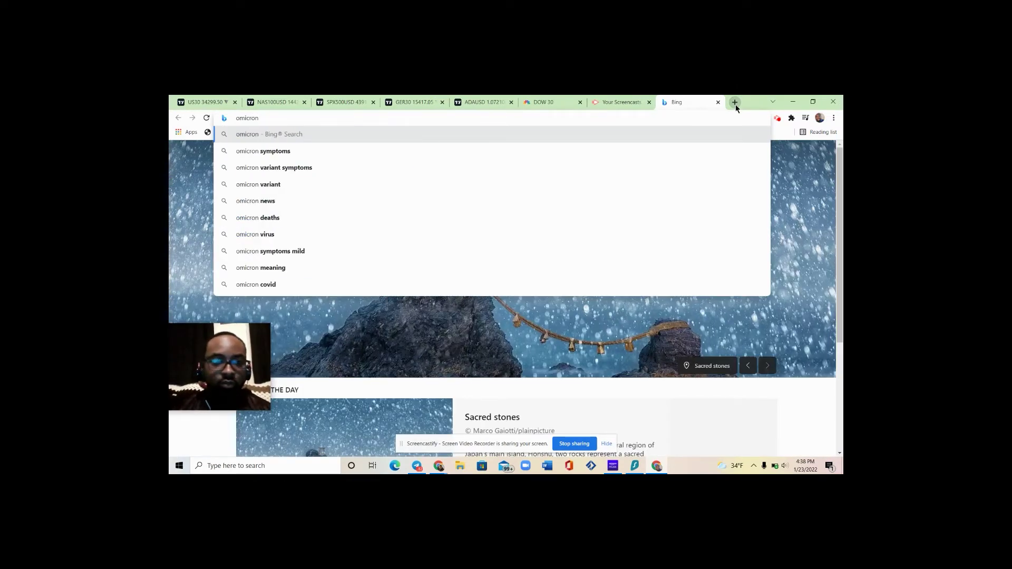
# Step: Run the Bing search for 'omicron', then return to the US30 chart tab
pyautogui.press('Return')
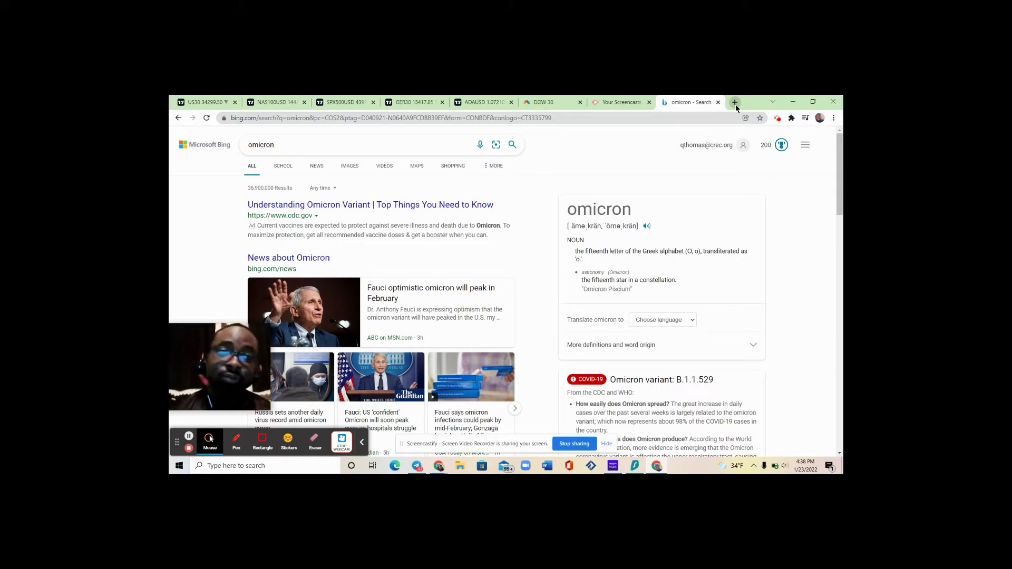
pyautogui.click(220, 103)
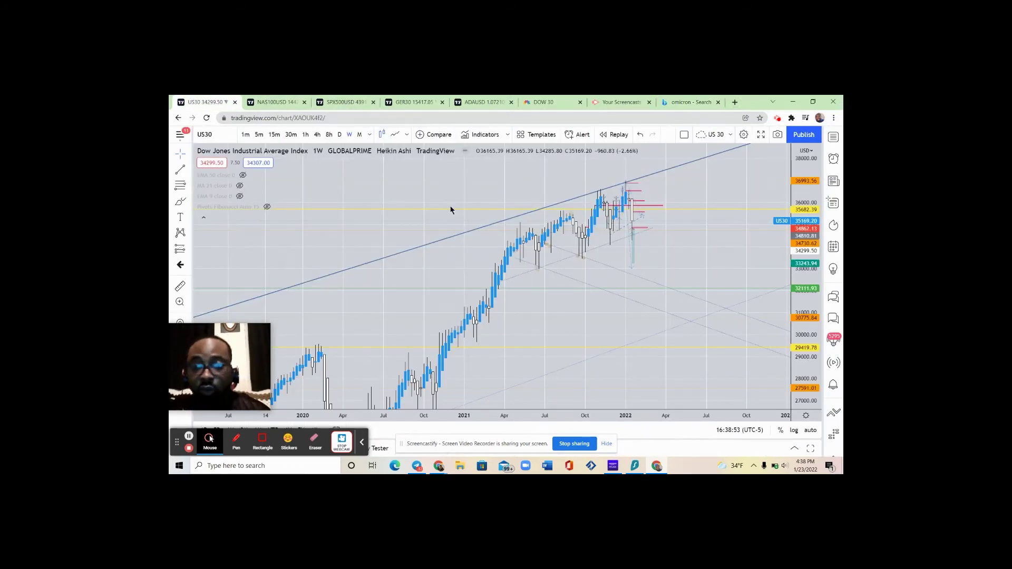
# Step: Switch the US30 chart to daily candles and rescale the price and time axes
pyautogui.moveTo(814, 312); pyautogui.dragTo(815, 310)
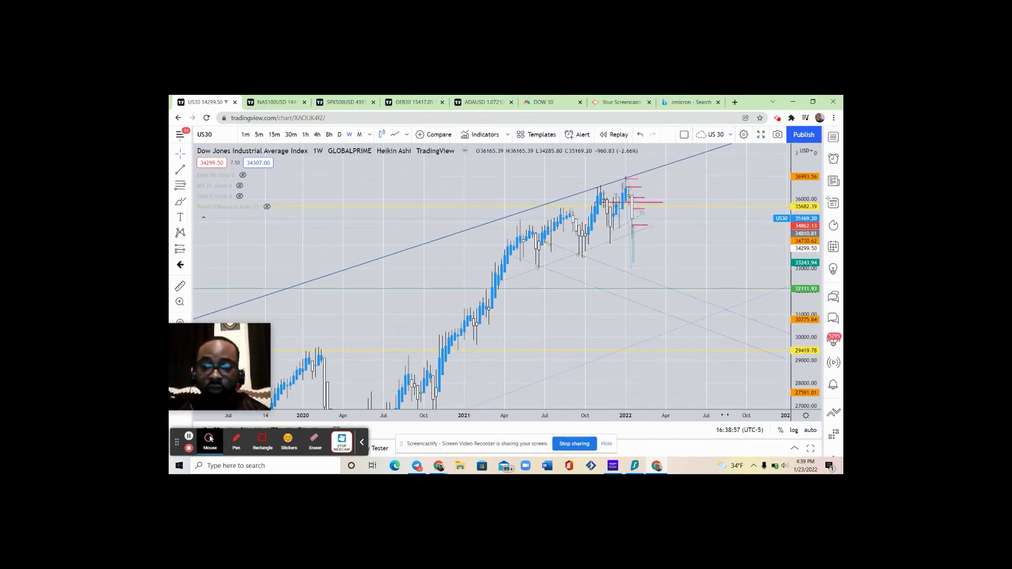
pyautogui.moveTo(724, 415); pyautogui.dragTo(636, 415)
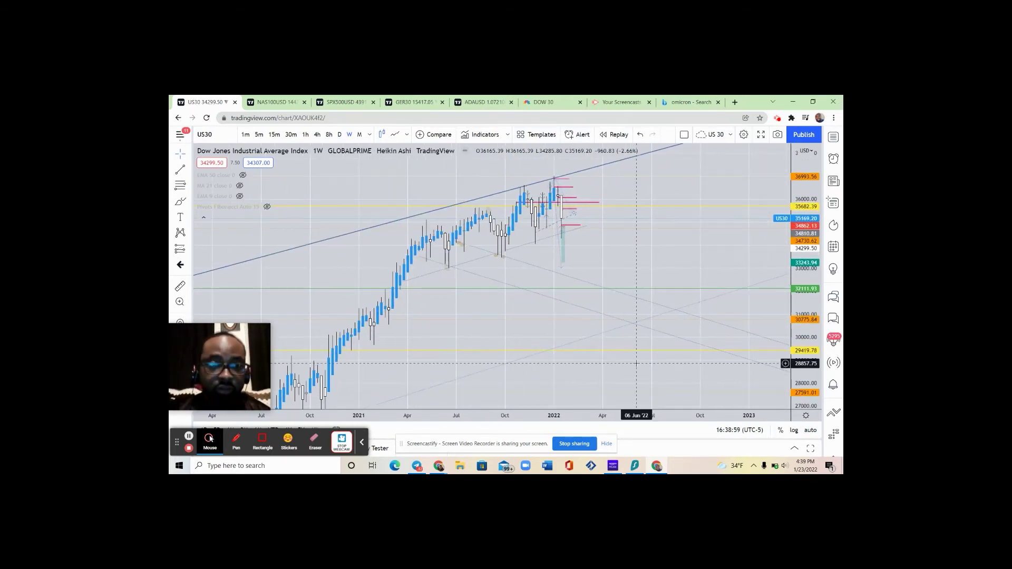
pyautogui.click(339, 135)
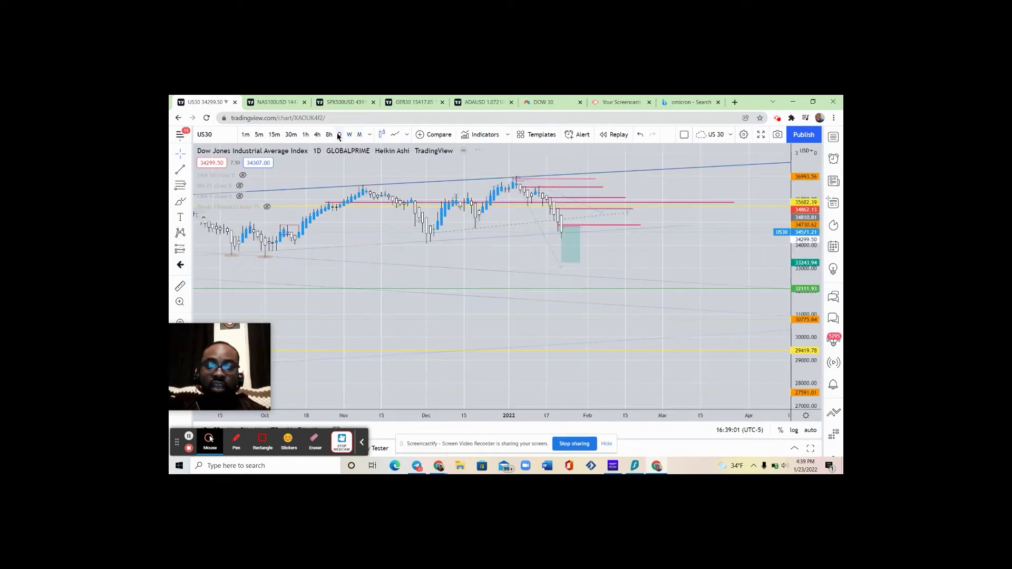
pyautogui.moveTo(815, 347)
pyautogui.mouseDown()
pyautogui.moveTo(815, 366)
pyautogui.moveTo(816, 335)
pyautogui.mouseUp()
pyautogui.moveTo(679, 256); pyautogui.dragTo(666, 332)
pyautogui.moveTo(794, 348); pyautogui.dragTo(795, 341)
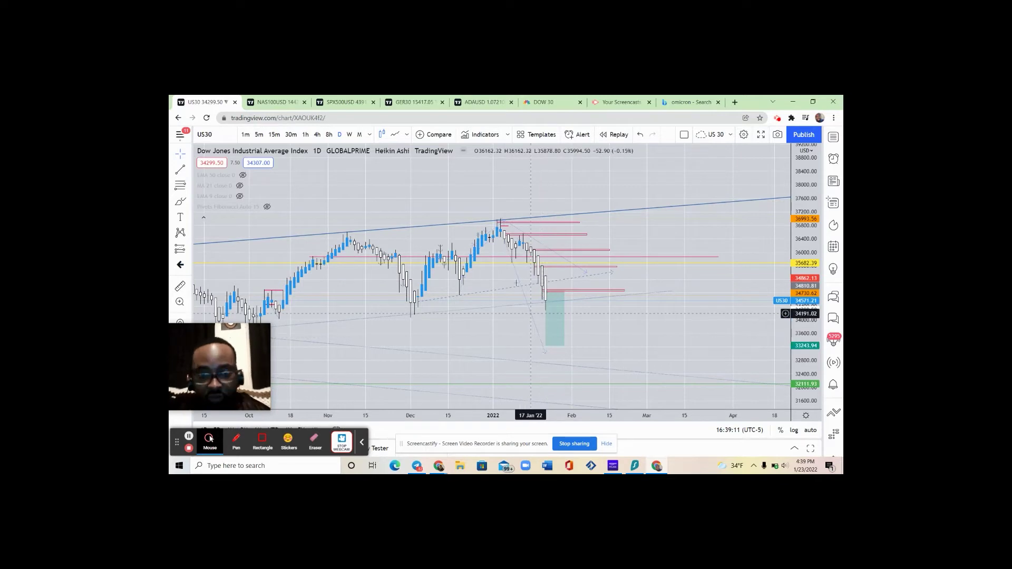
# Step: Select the red level near 35,880 and stretch the price scale to enlarge the candles
pyautogui.click(508, 257)
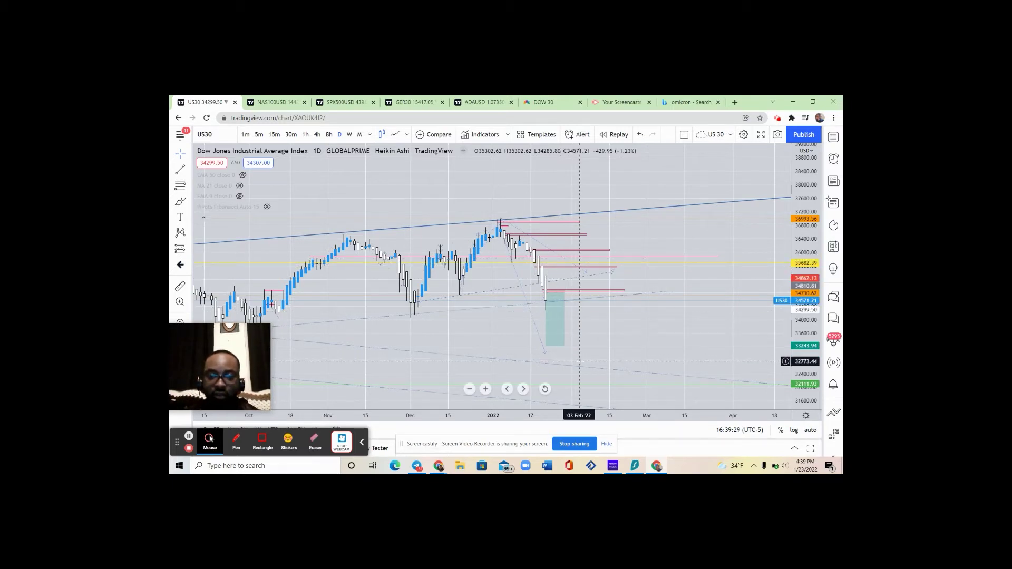
pyautogui.moveTo(548, 309)
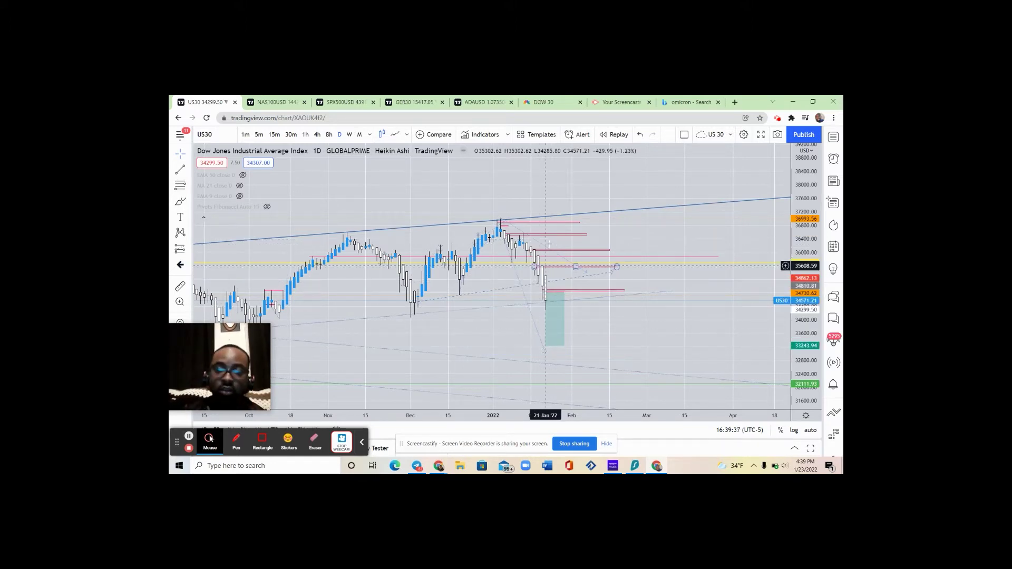
pyautogui.moveTo(568, 235)
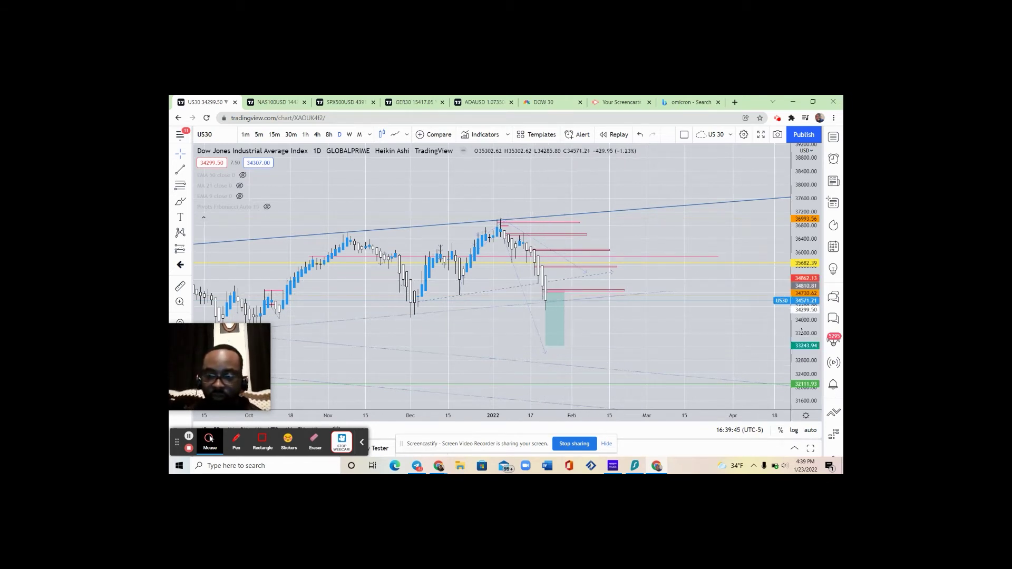
pyautogui.moveTo(801, 331); pyautogui.dragTo(801, 264)
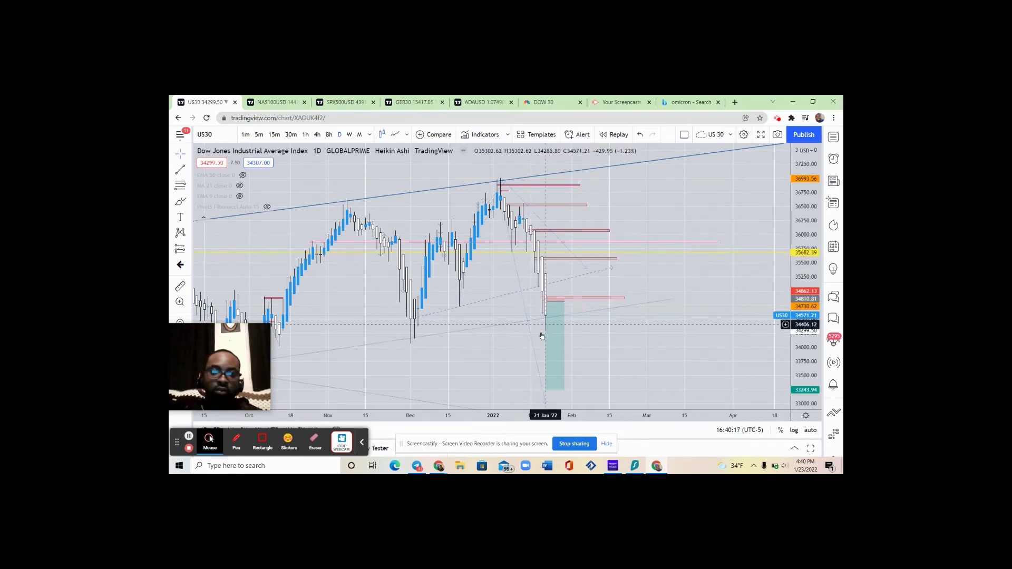
pyautogui.click(349, 133)
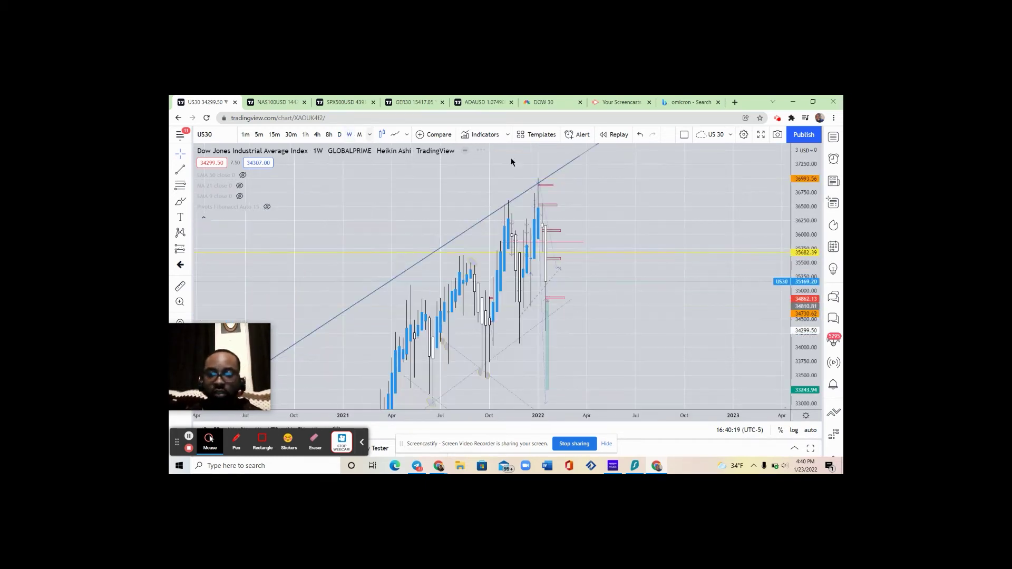
pyautogui.scroll(-8, 800, 196)
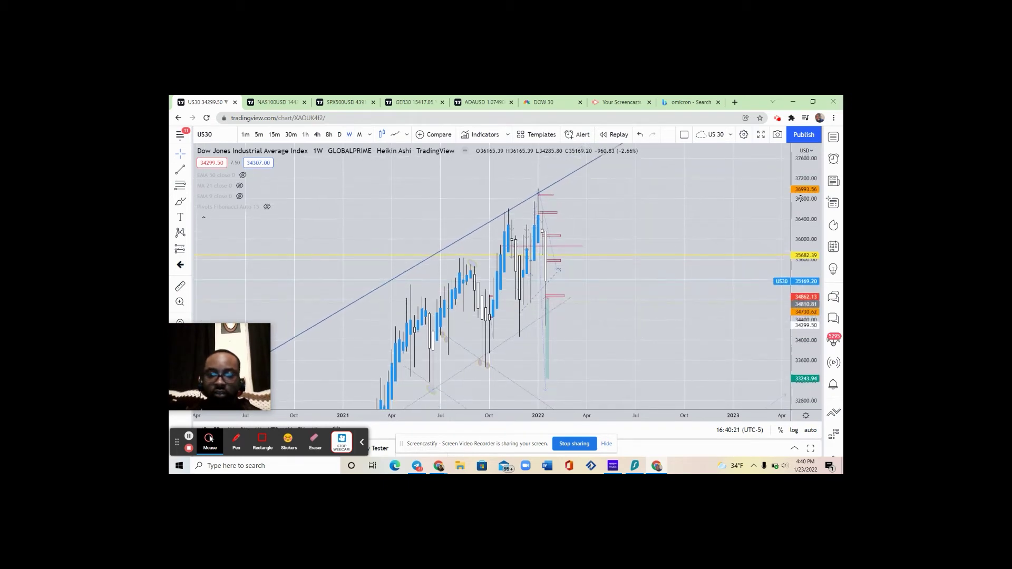
pyautogui.scroll(-4, 800, 197)
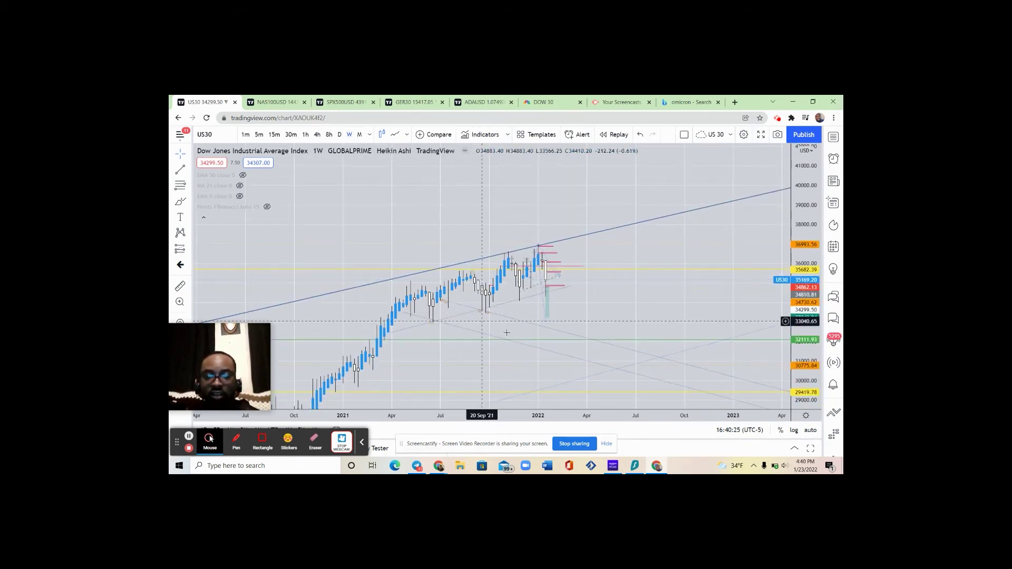
pyautogui.scroll(6, 806, 355)
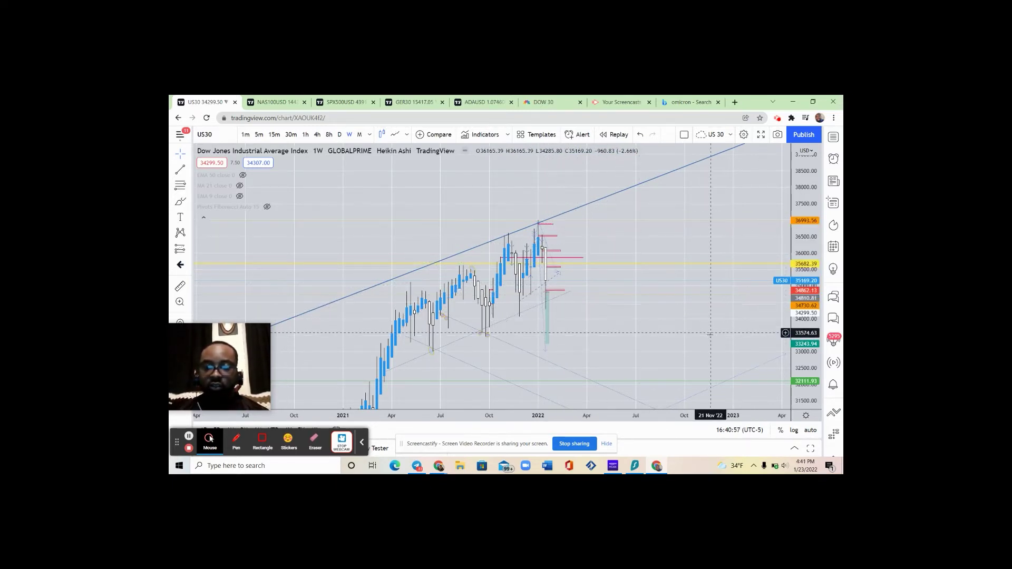
pyautogui.scroll(-5, 676, 325)
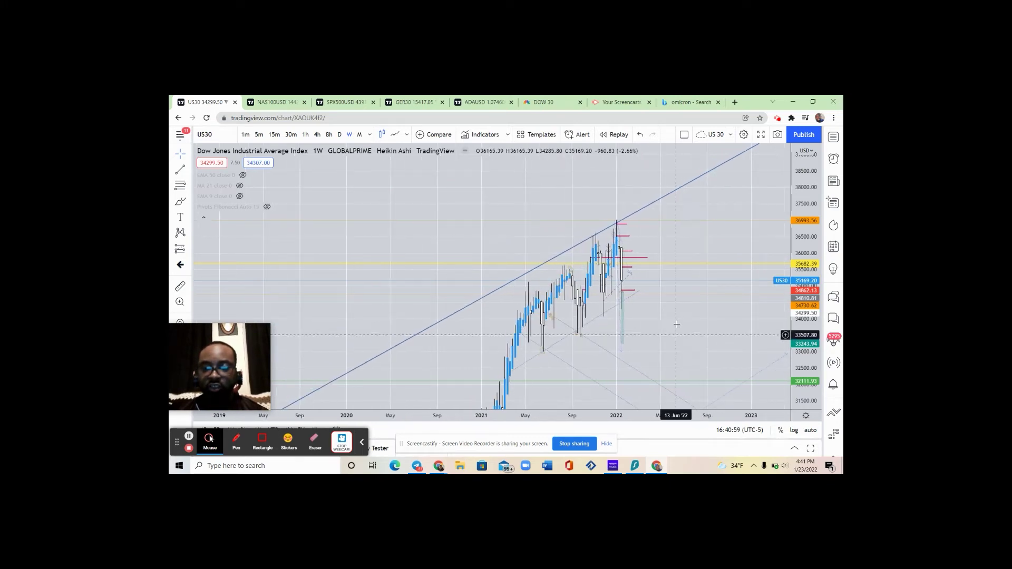
pyautogui.moveTo(676, 325); pyautogui.dragTo(532, 210)
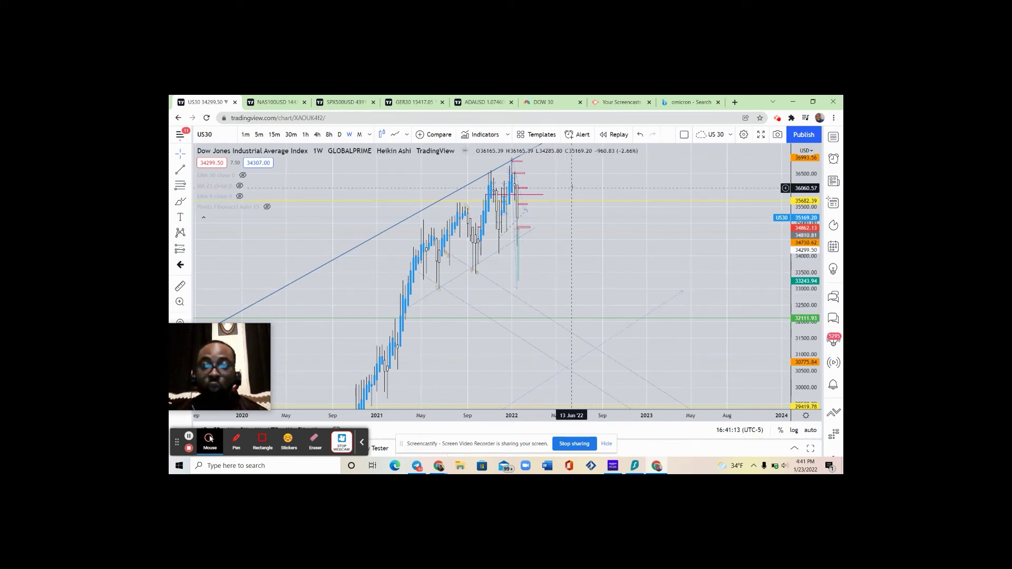
pyautogui.moveTo(571, 187); pyautogui.dragTo(507, 286)
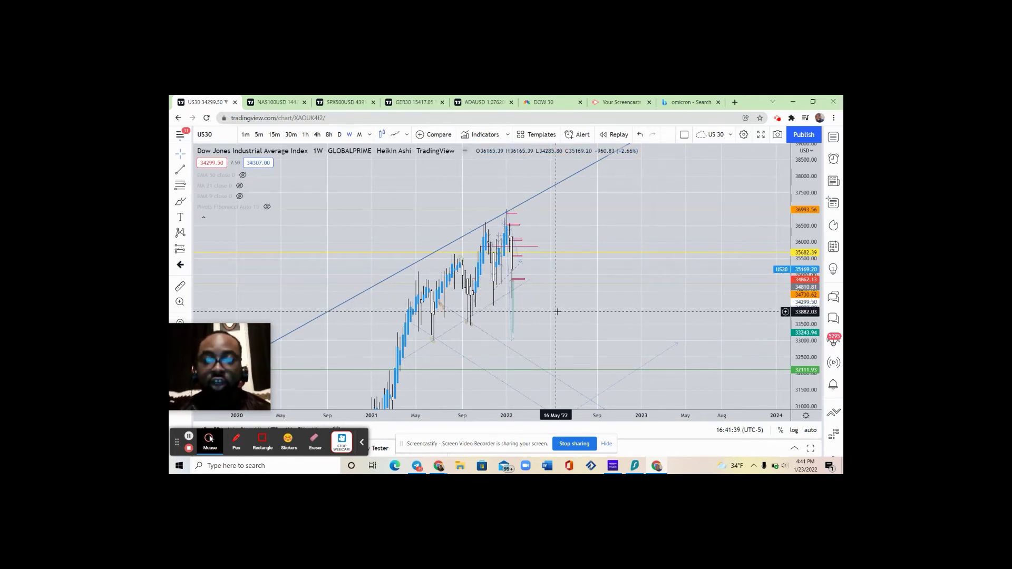
pyautogui.moveTo(570, 329); pyautogui.dragTo(568, 297)
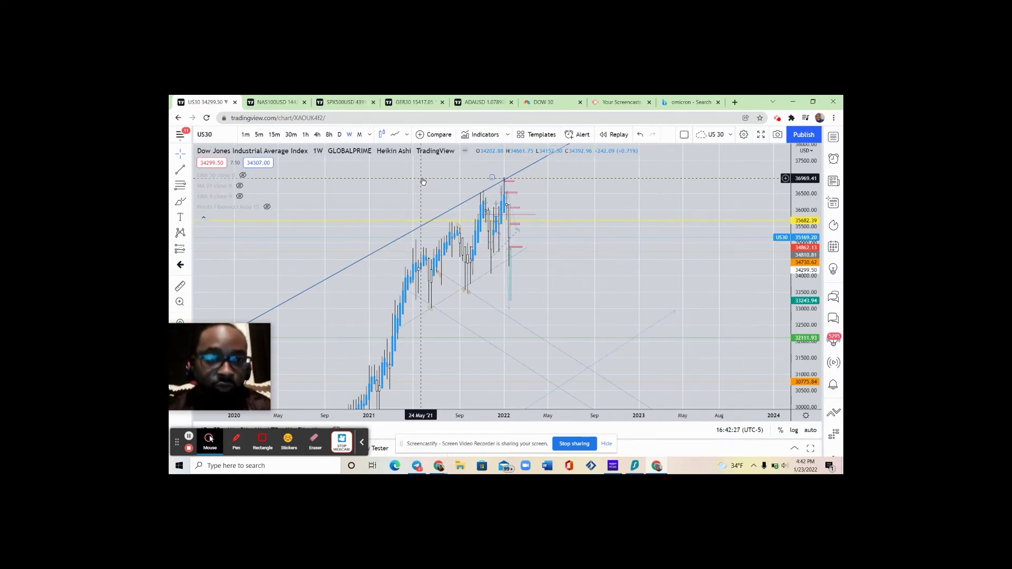
pyautogui.click(277, 100)
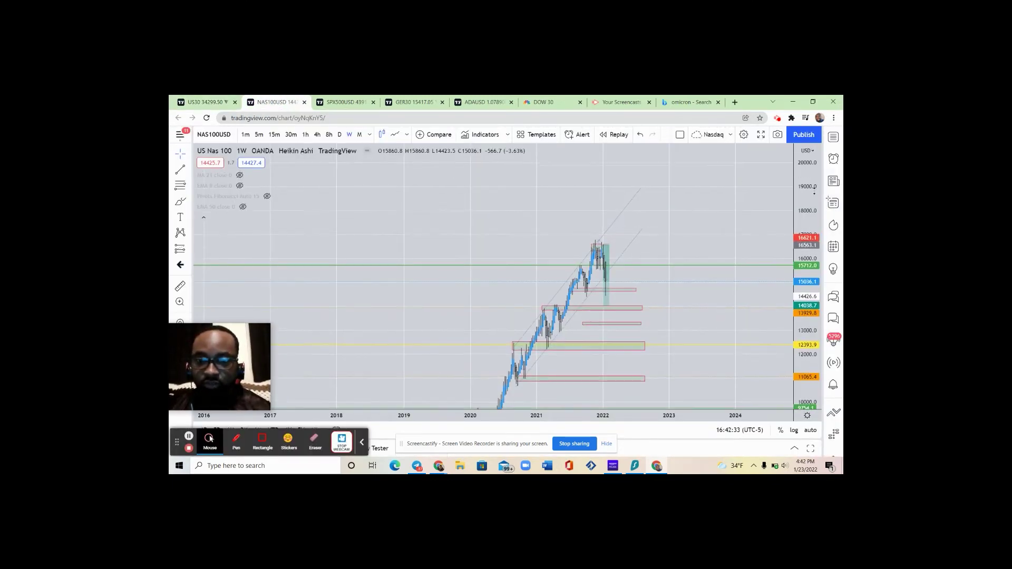
# Step: Zoom out the NAS100 weekly chart to reveal older lows, then bring up the SPX500USD chart
pyautogui.scroll(-5, 814, 190)
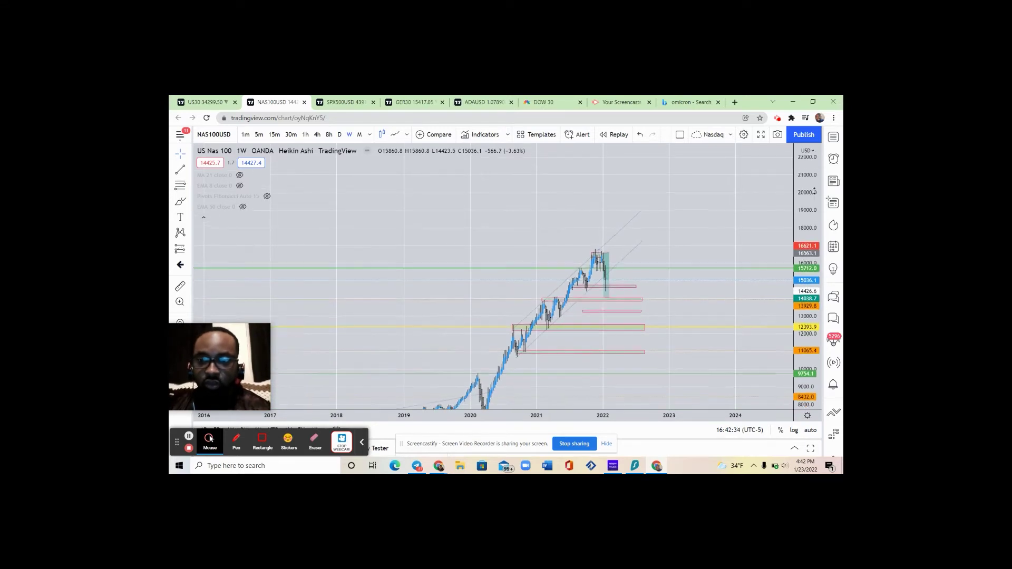
pyautogui.moveTo(711, 210); pyautogui.dragTo(684, 166)
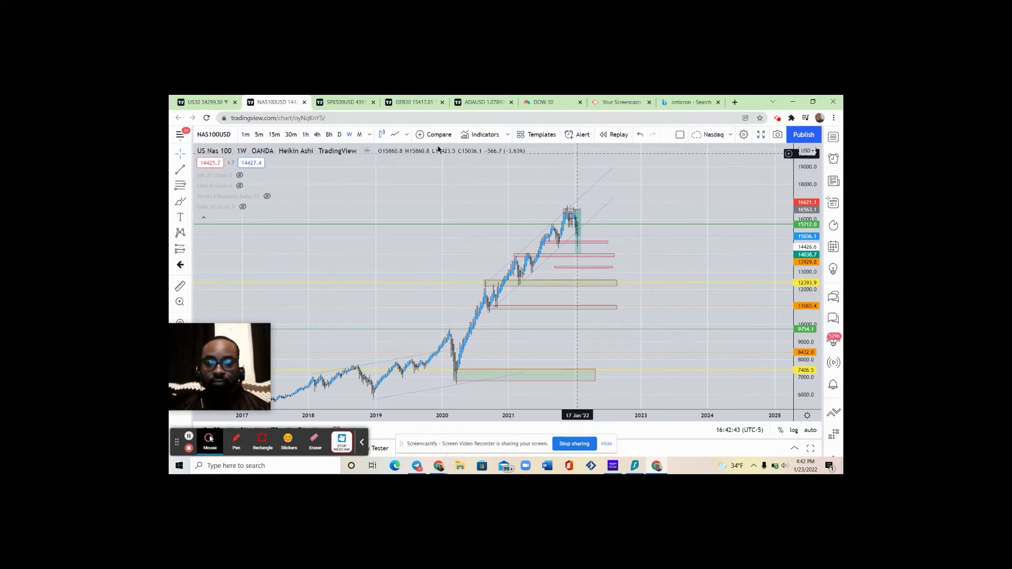
pyautogui.click(342, 100)
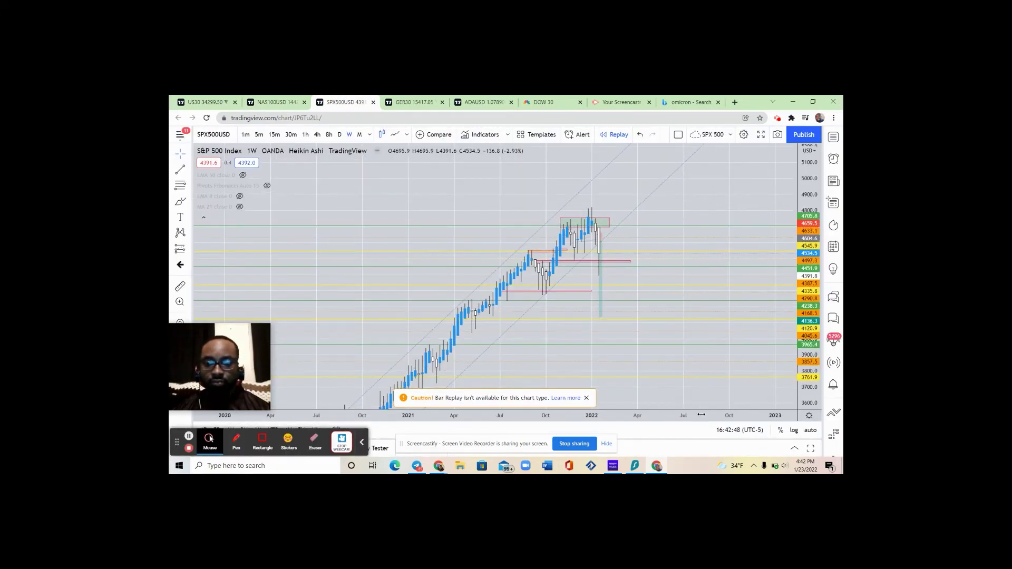
# Step: Zoom and pan the S&P 500 weekly chart up-left, then bring up the GER30 DAX chart
pyautogui.scroll(-5, 700, 276)
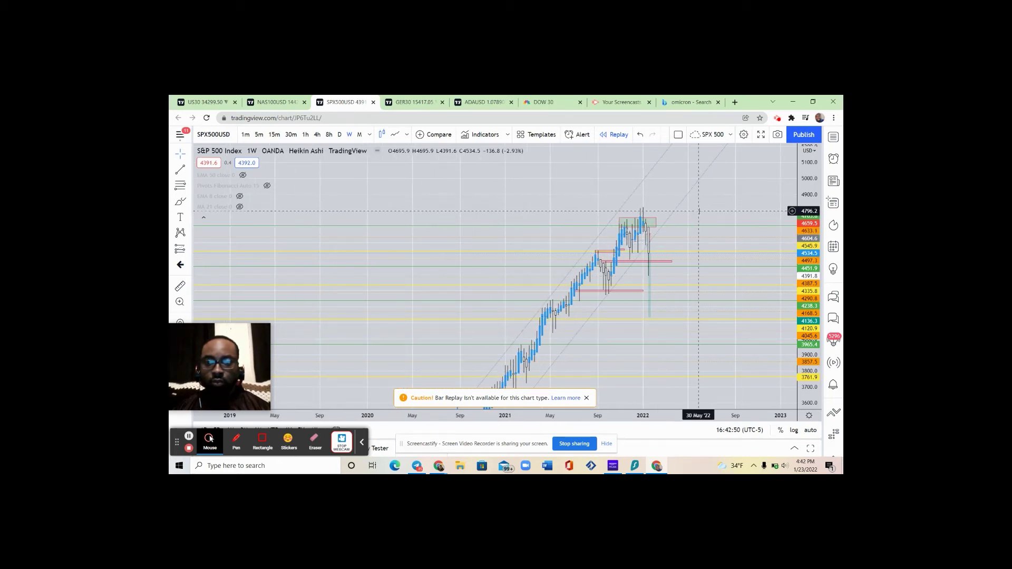
pyautogui.moveTo(700, 212); pyautogui.dragTo(665, 169)
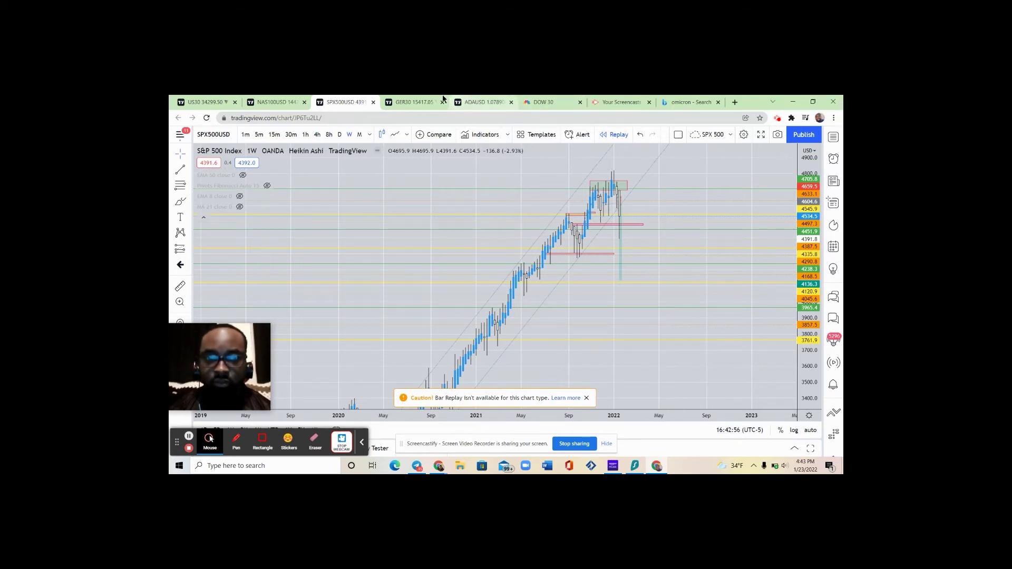
pyautogui.click(409, 103)
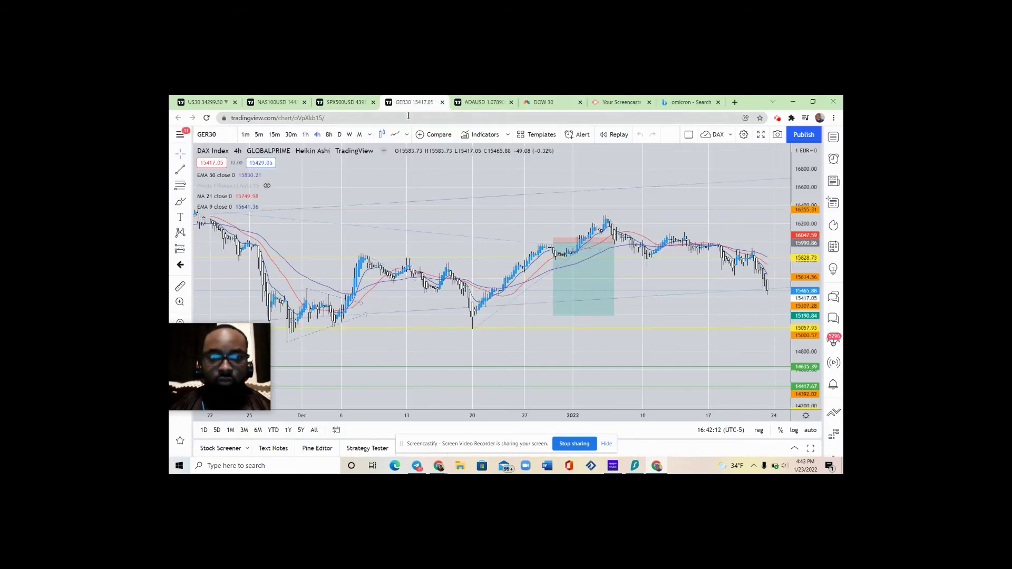
# Step: Put the DAX chart on weekly (1W) candles, pan it up-left and compress the price scale
pyautogui.click(349, 134)
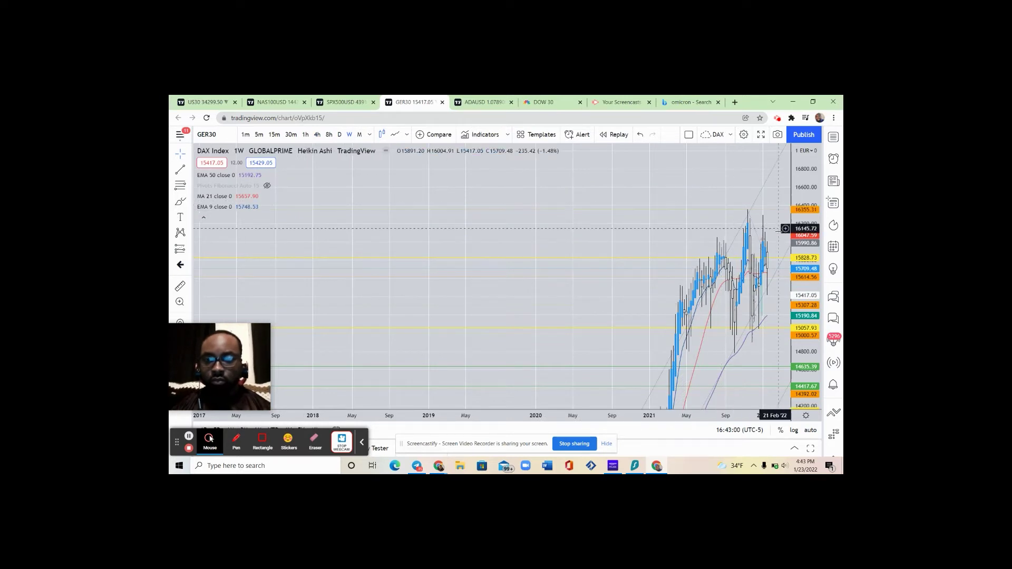
pyautogui.click(693, 220)
pyautogui.moveTo(693, 221); pyautogui.dragTo(624, 184)
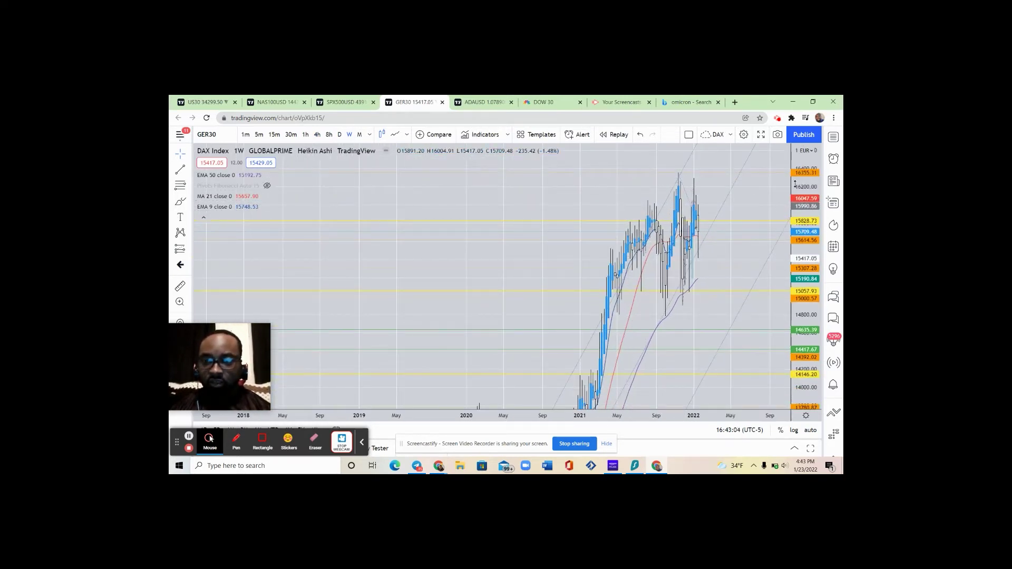
pyautogui.moveTo(794, 183); pyautogui.dragTo(813, 128)
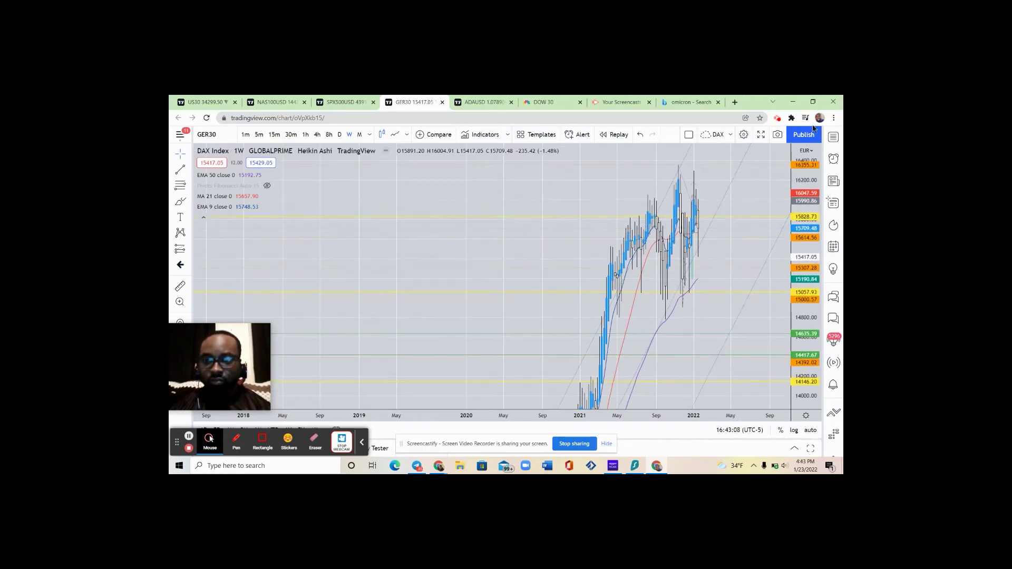
# Step: Compress the time axis back to 2014 and pan left so the uptrend from 2016 shows
pyautogui.scroll(-5, 813, 179)
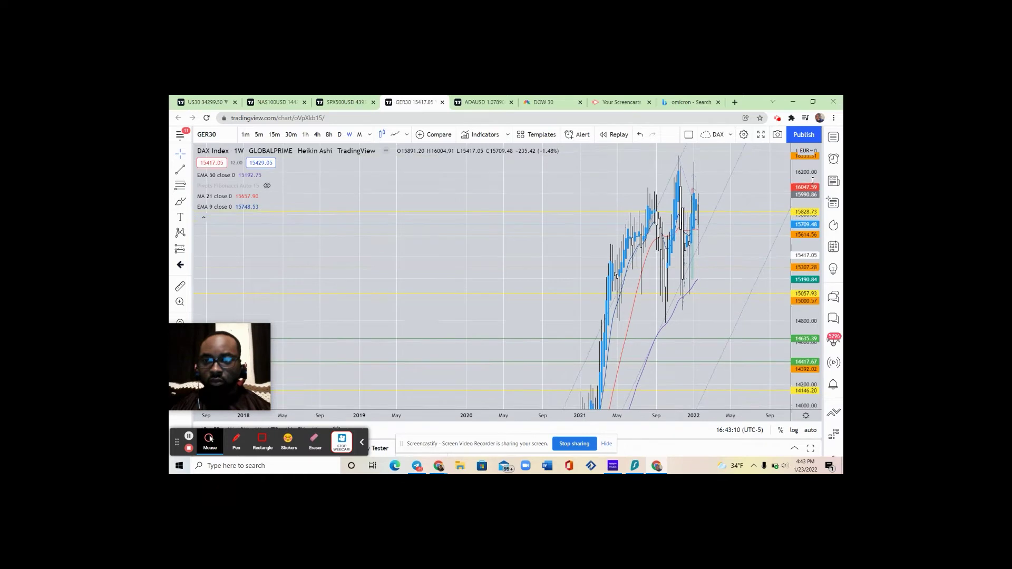
pyautogui.scroll(-2, 813, 179)
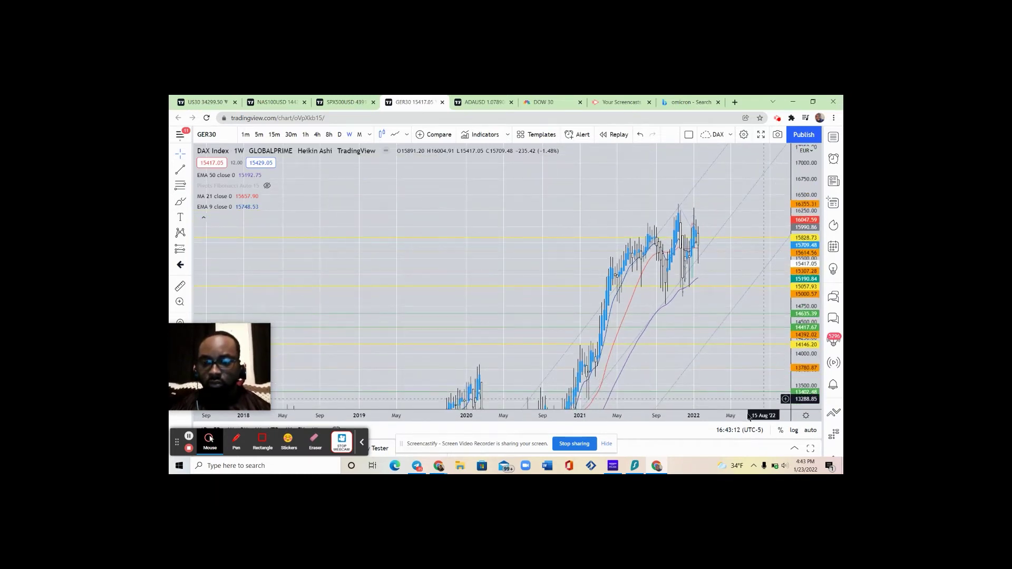
pyautogui.moveTo(770, 416)
pyautogui.mouseDown()
pyautogui.moveTo(740, 417)
pyautogui.moveTo(751, 417)
pyautogui.mouseUp()
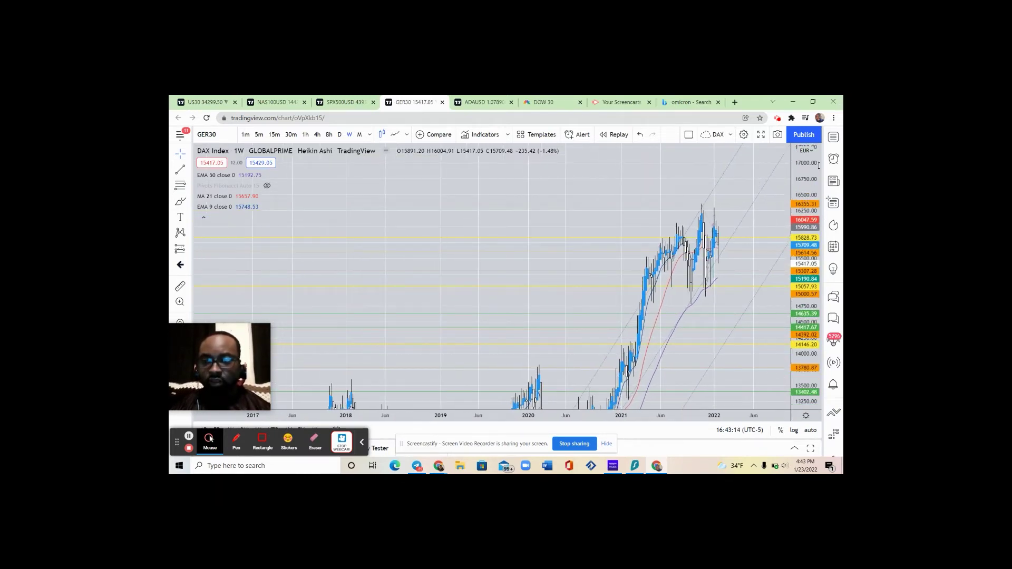
pyautogui.scroll(-4, 804, 184)
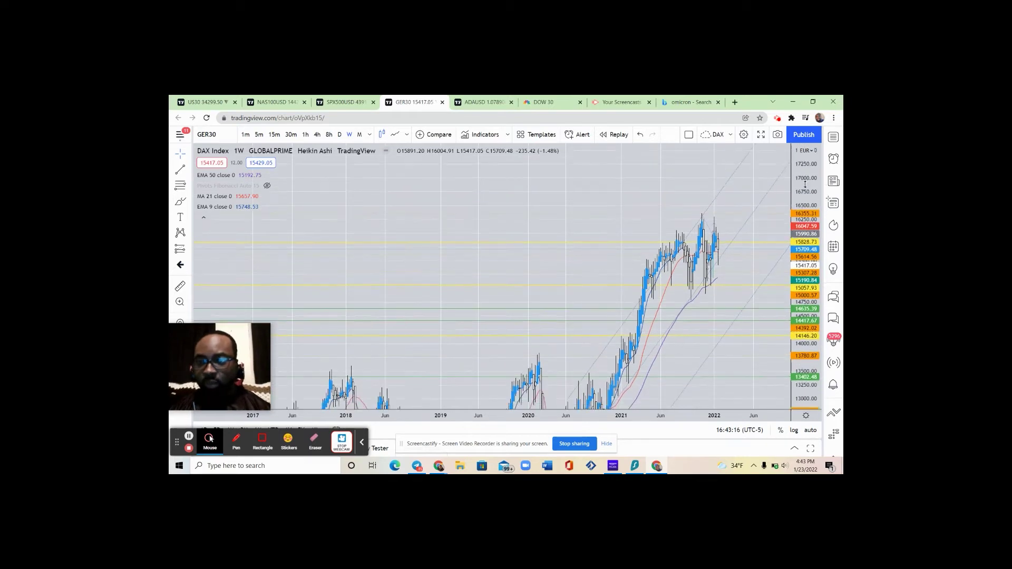
pyautogui.moveTo(739, 415); pyautogui.dragTo(713, 417)
pyautogui.scroll(-5, 805, 193)
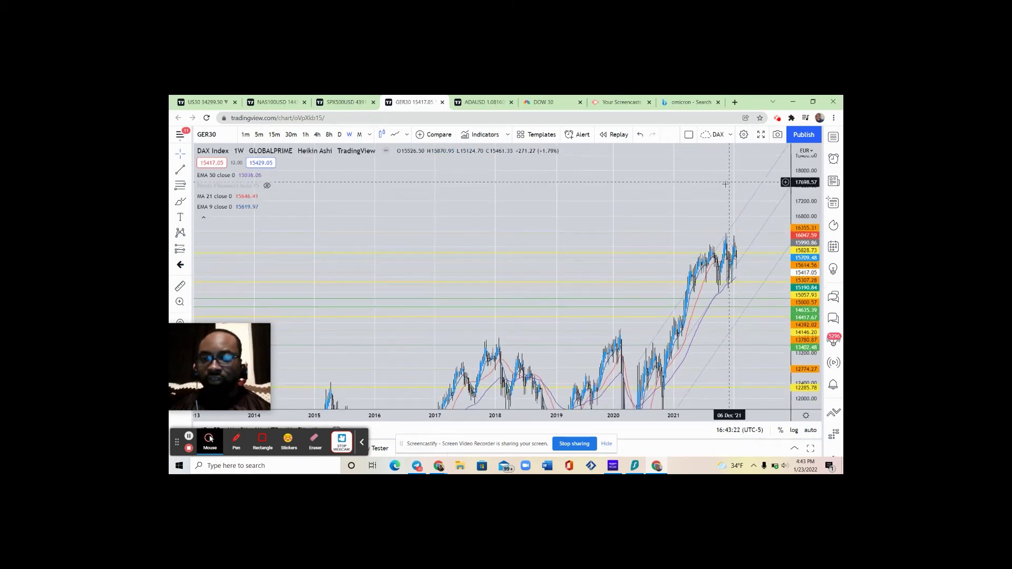
pyautogui.moveTo(711, 219); pyautogui.dragTo(622, 183)
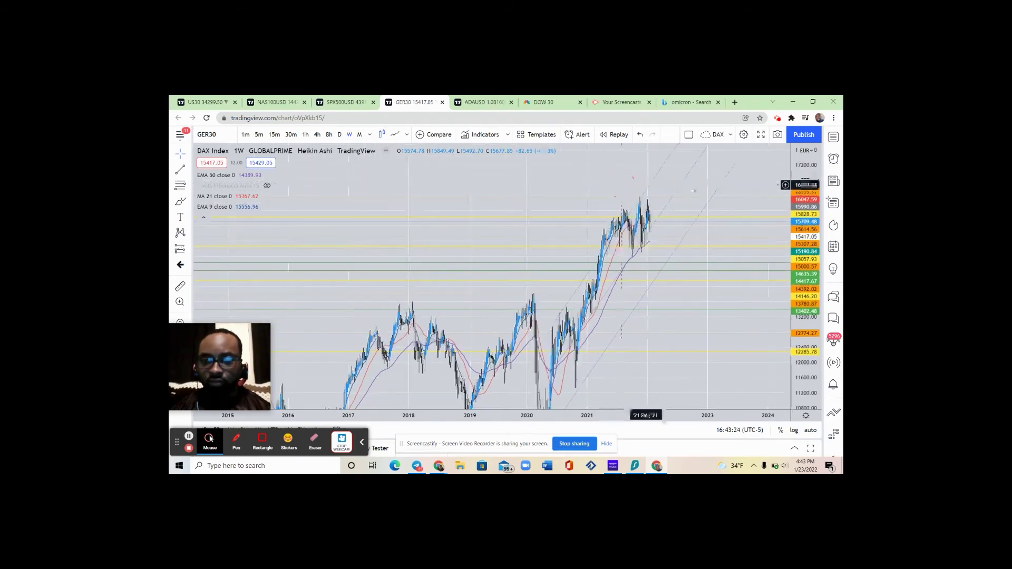
pyautogui.moveTo(671, 268); pyautogui.dragTo(609, 255)
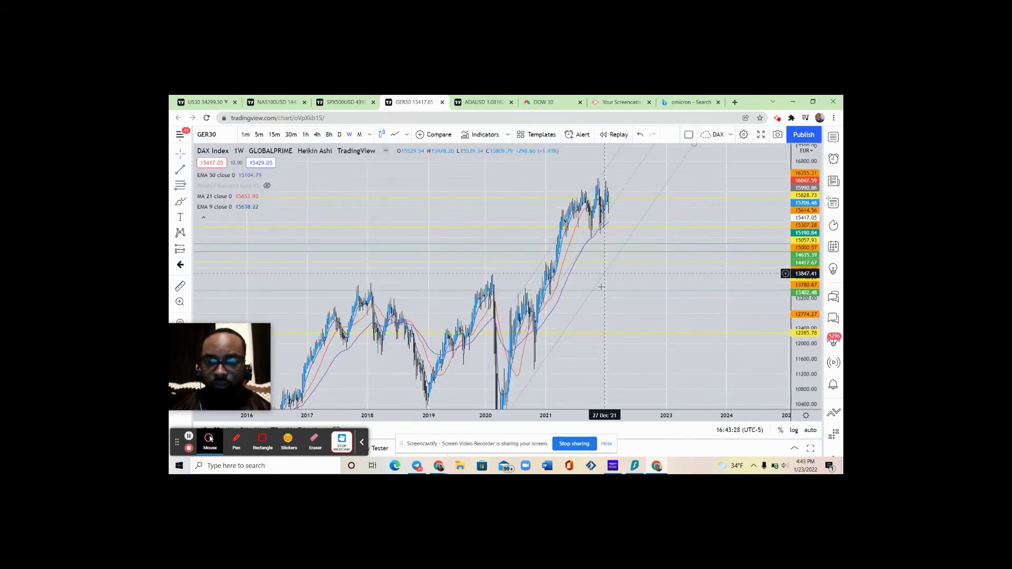
# Step: View the DAX on 4-hour candles, check the upper trend line and longer history, then go daily
pyautogui.click(317, 135)
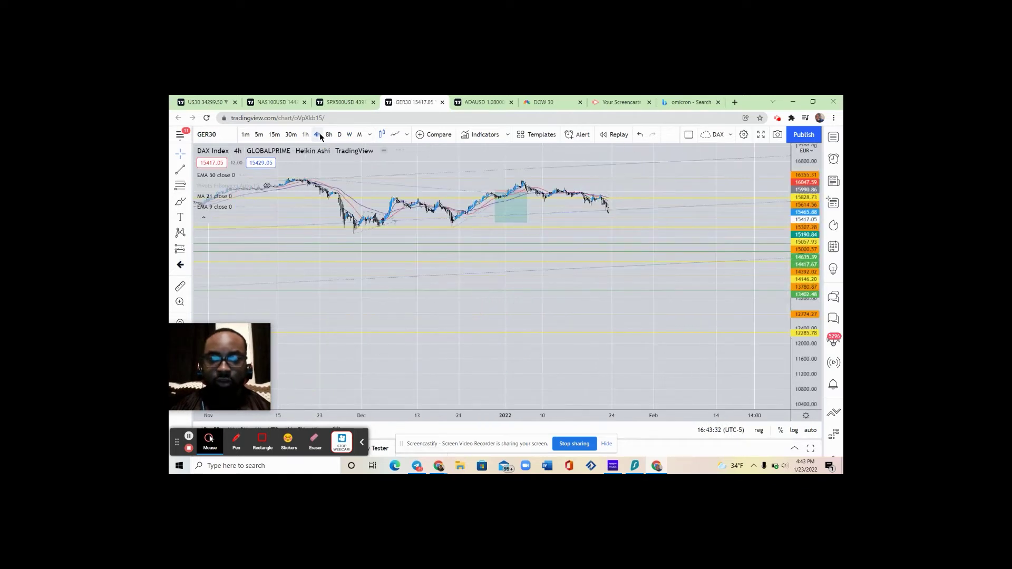
pyautogui.moveTo(603, 193); pyautogui.dragTo(649, 239)
pyautogui.moveTo(801, 342); pyautogui.dragTo(748, 210)
pyautogui.moveTo(631, 205); pyautogui.dragTo(623, 262)
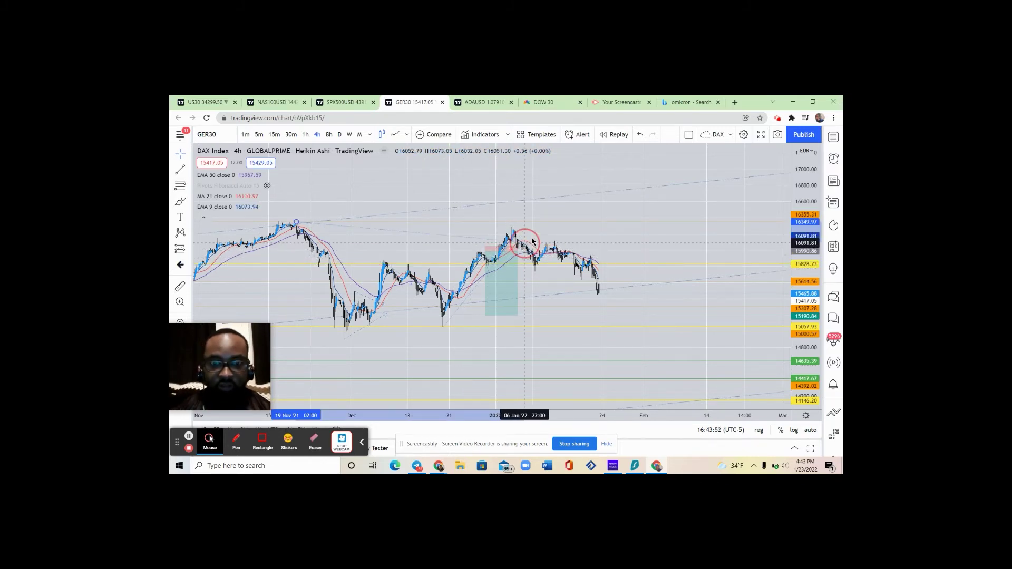
pyautogui.click(546, 226)
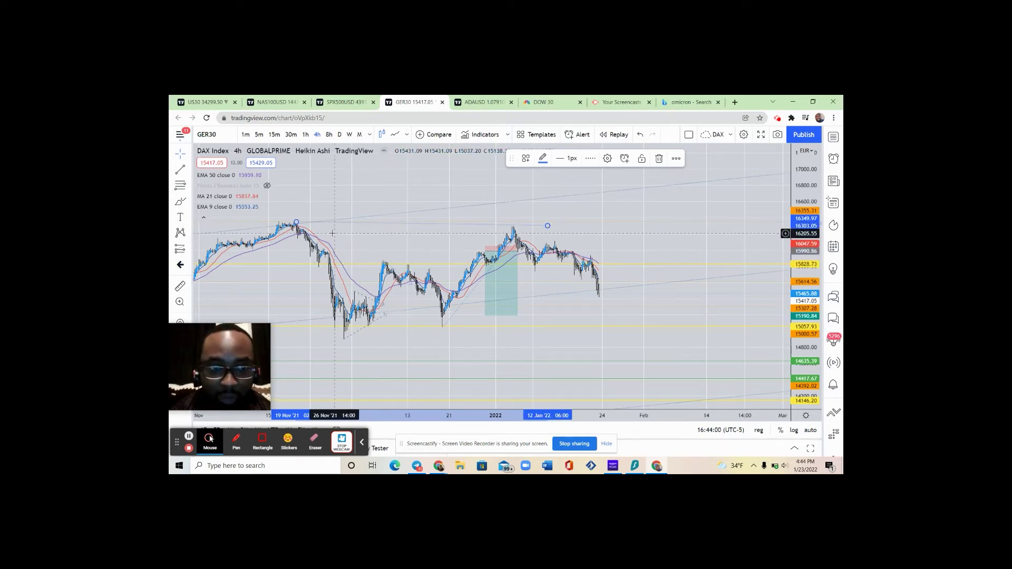
pyautogui.moveTo(425, 417); pyautogui.dragTo(627, 415)
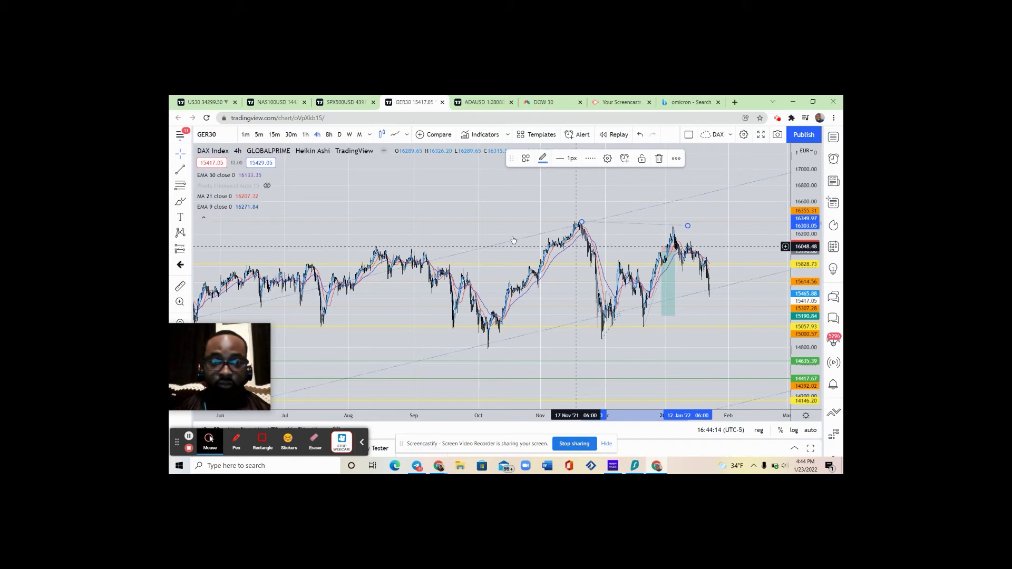
pyautogui.click(339, 136)
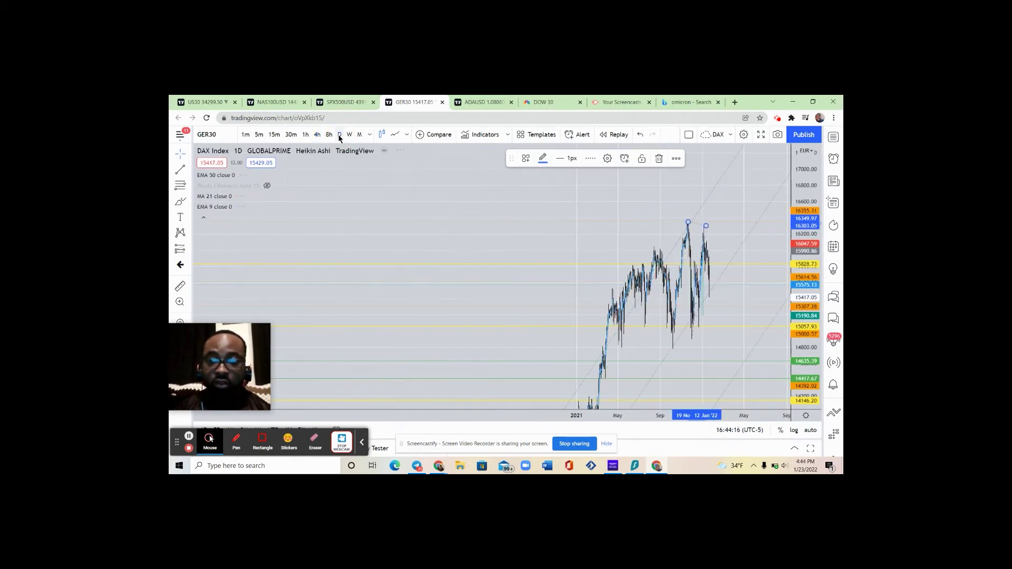
# Step: Pan and compress the DAX daily chart to show the 2020 rally, then return to US30
pyautogui.moveTo(589, 198); pyautogui.dragTo(501, 189)
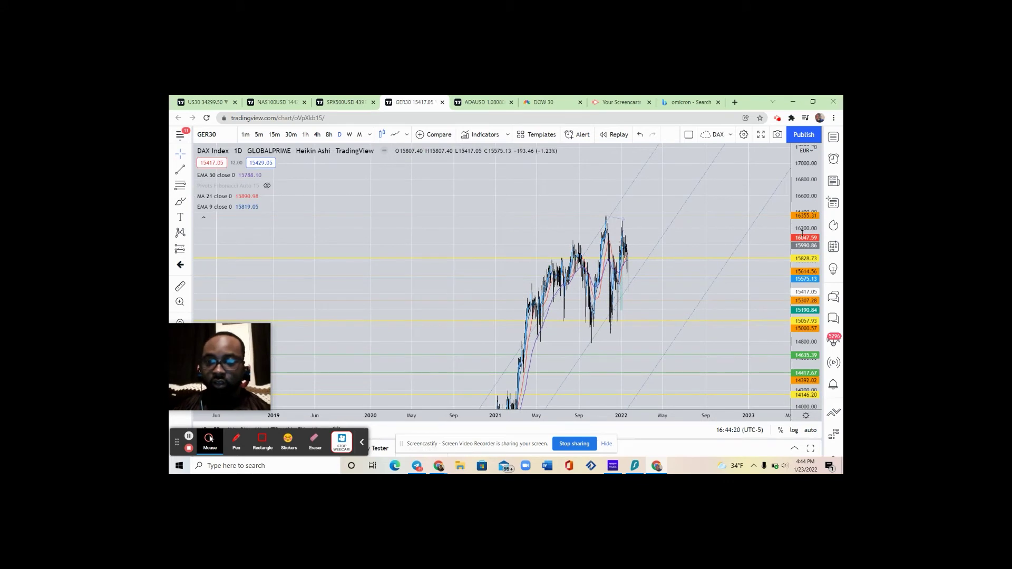
pyautogui.scroll(-4, 802, 232)
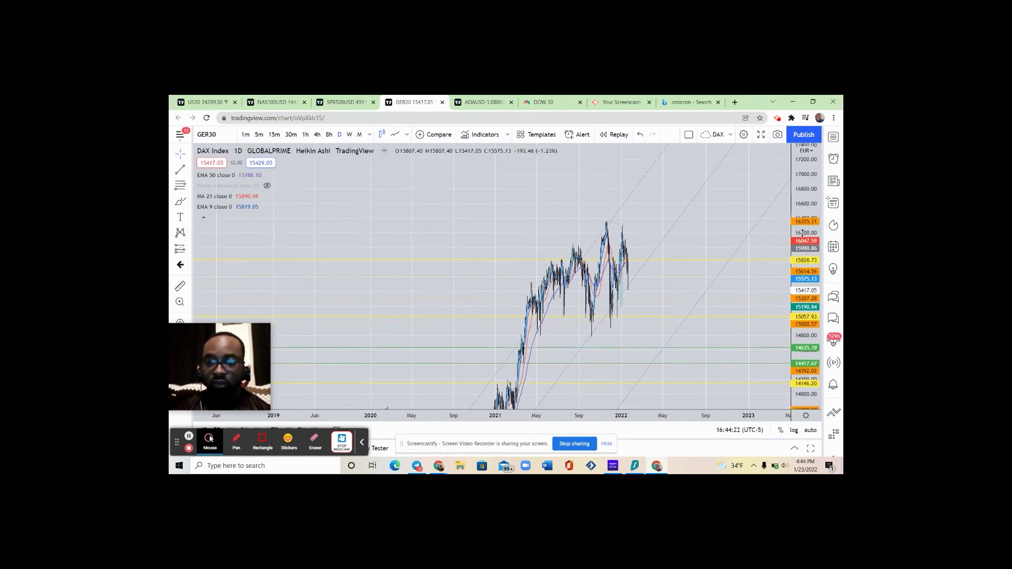
pyautogui.scroll(-5, 802, 232)
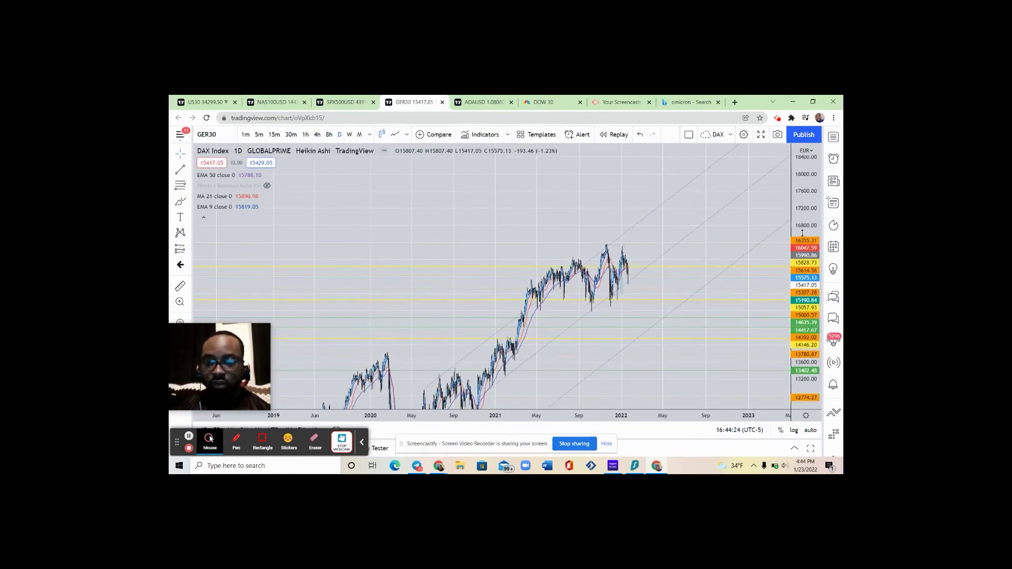
pyautogui.moveTo(662, 226); pyautogui.dragTo(626, 181)
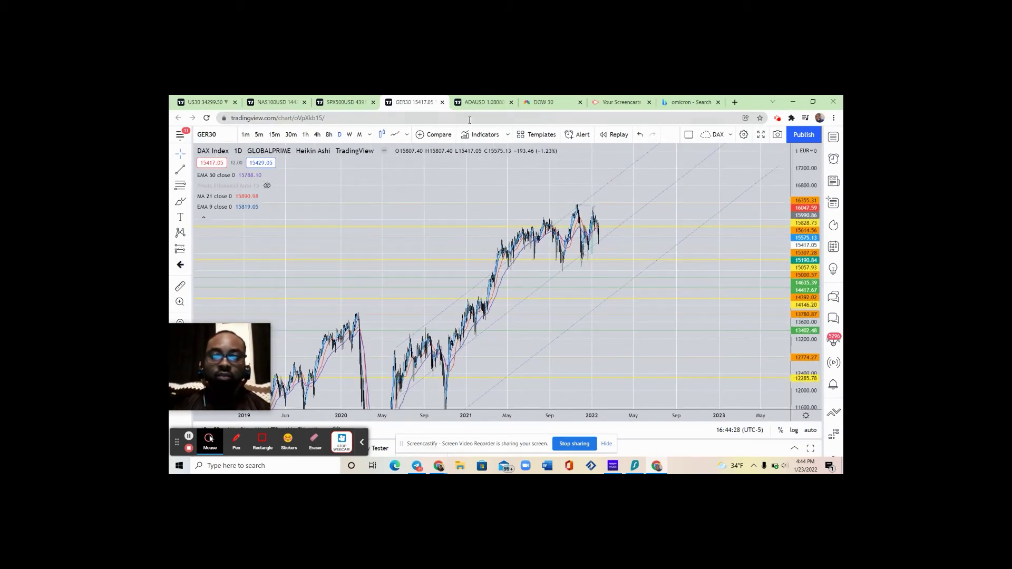
pyautogui.click(210, 106)
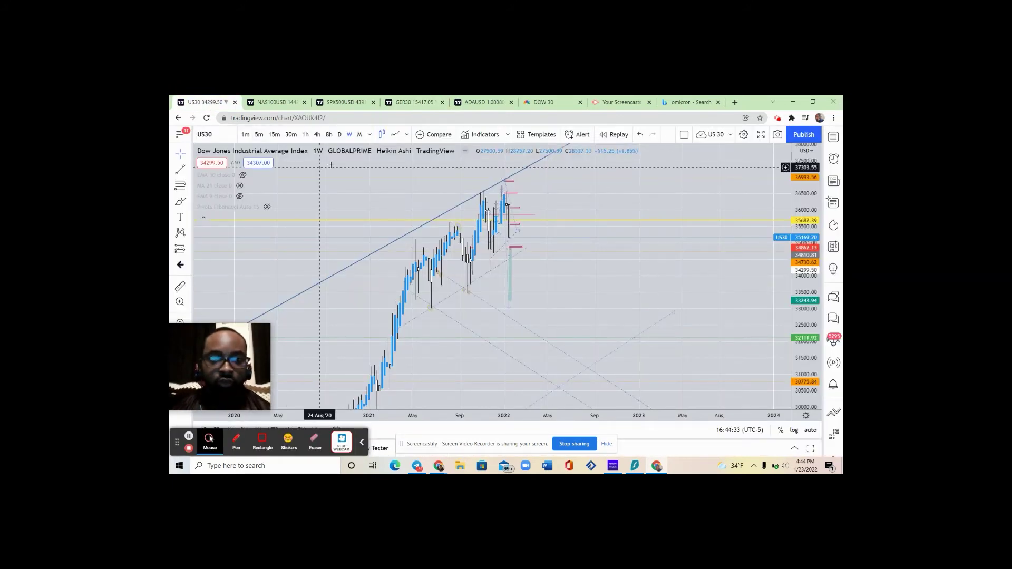
# Step: Center the Dow weekly candles and zoom out the axes to span 2017–2022
pyautogui.moveTo(381, 178); pyautogui.dragTo(408, 146)
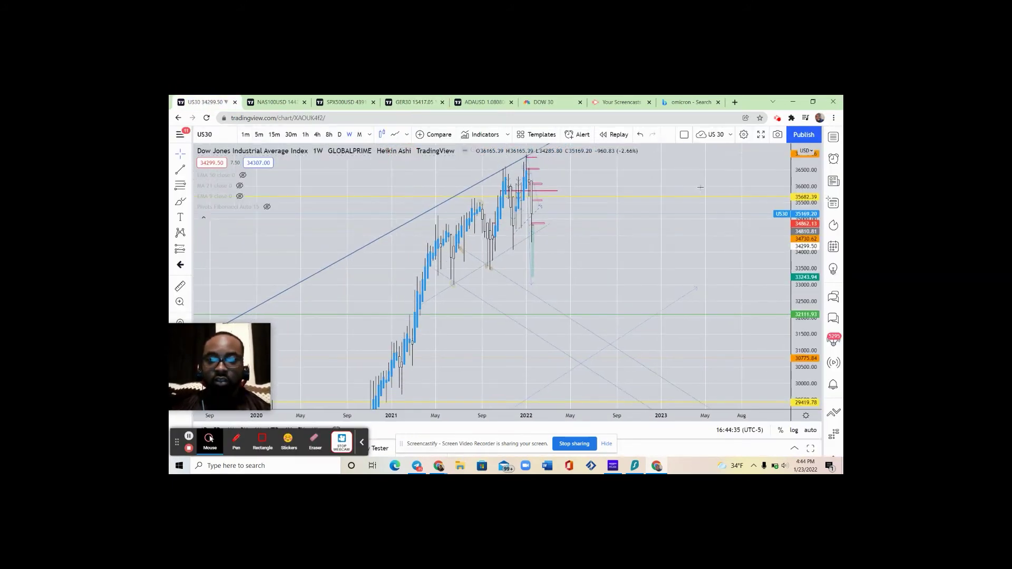
pyautogui.moveTo(799, 187); pyautogui.dragTo(799, 181)
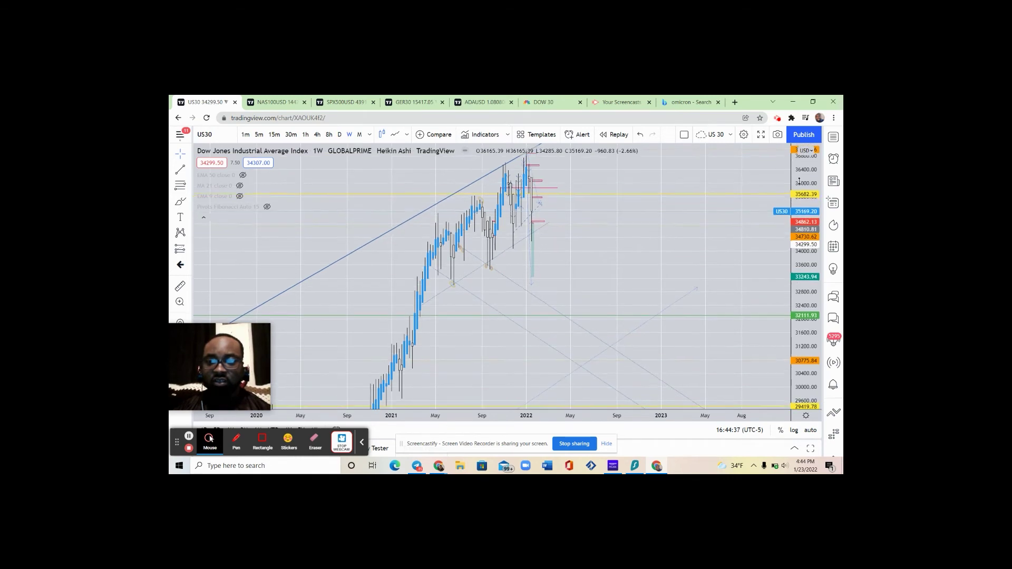
pyautogui.scroll(-5, 799, 181)
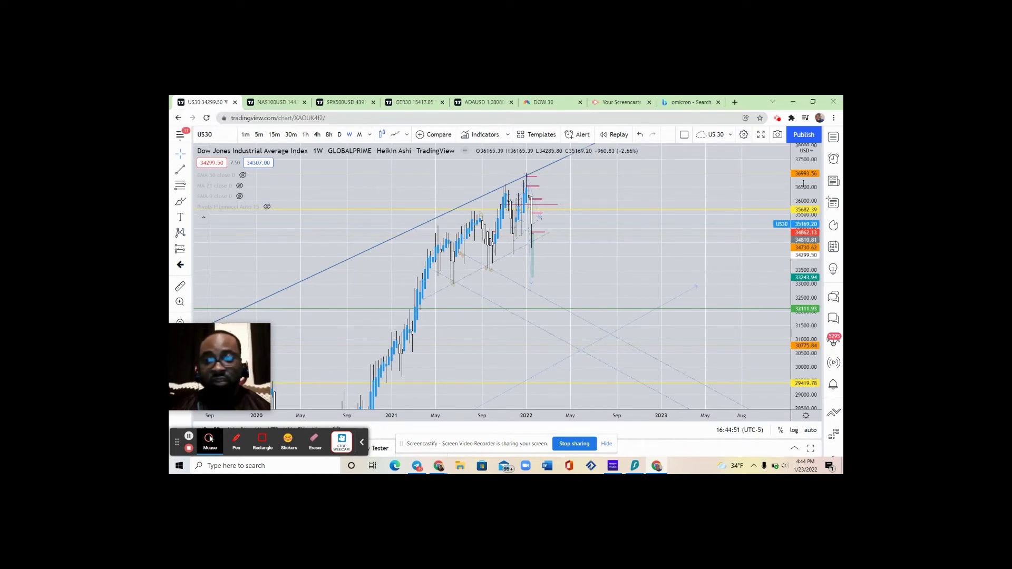
pyautogui.scroll(-5, 803, 183)
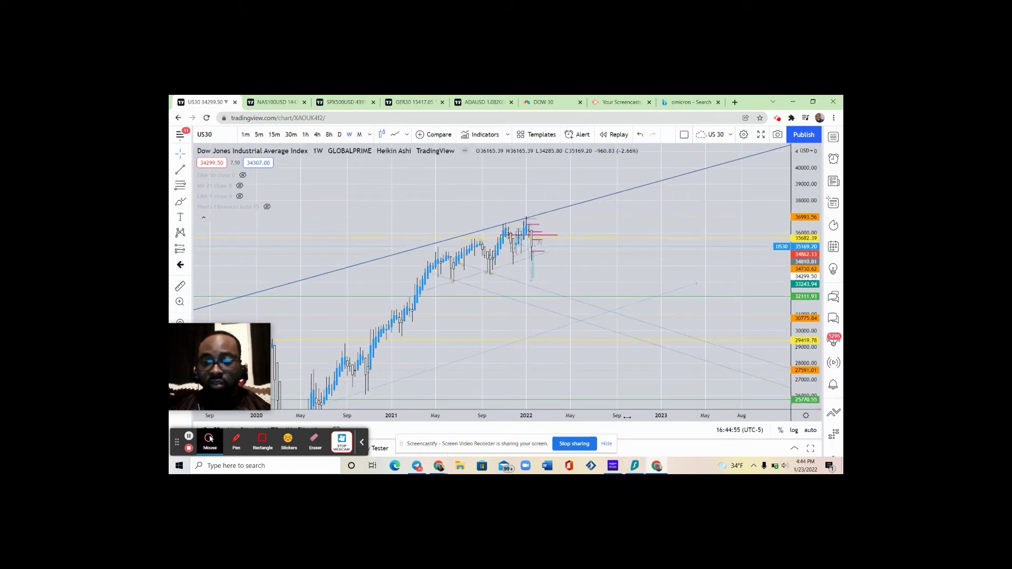
pyautogui.scroll(-5, 627, 417)
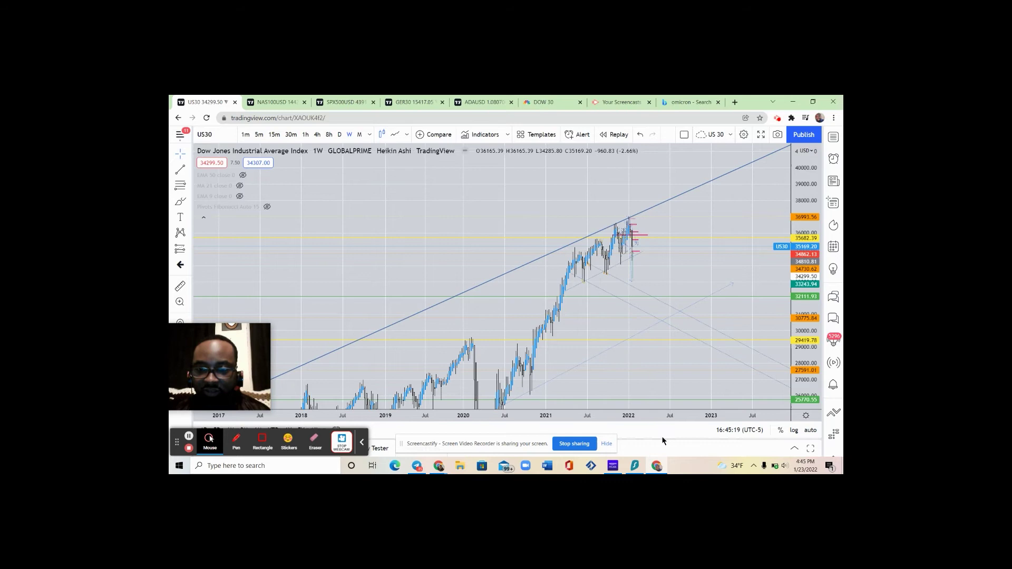
# Step: Stretch the Dow weekly time axis to zoom on the 2021–2022 candles, then switch to ADAUSD
pyautogui.moveTo(661, 412); pyautogui.dragTo(524, 413)
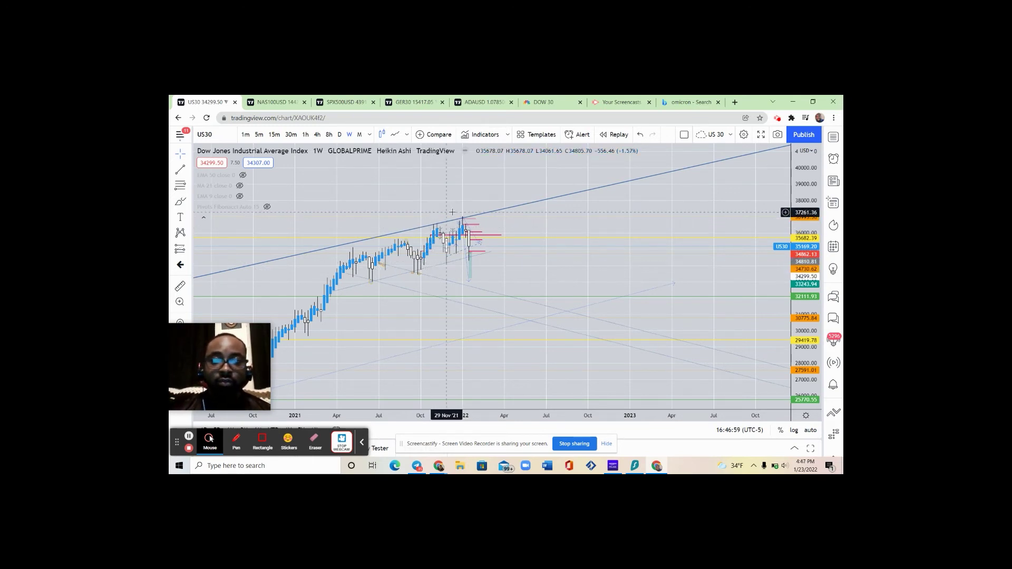
pyautogui.click(486, 100)
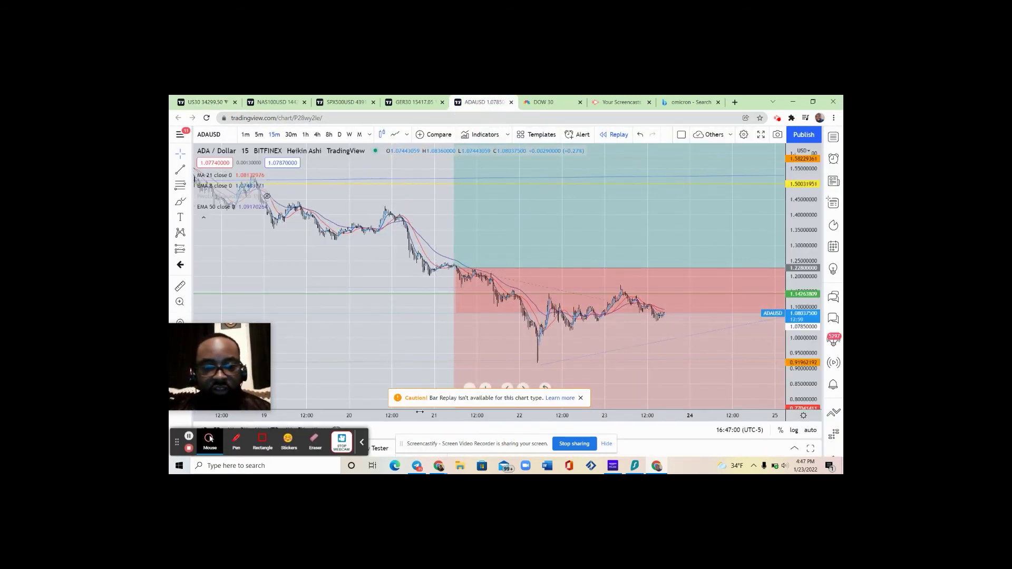
# Step: Zoom out and pan the ADA 15-minute chart to show January's full decline and high
pyautogui.scroll(-5, 413, 399)
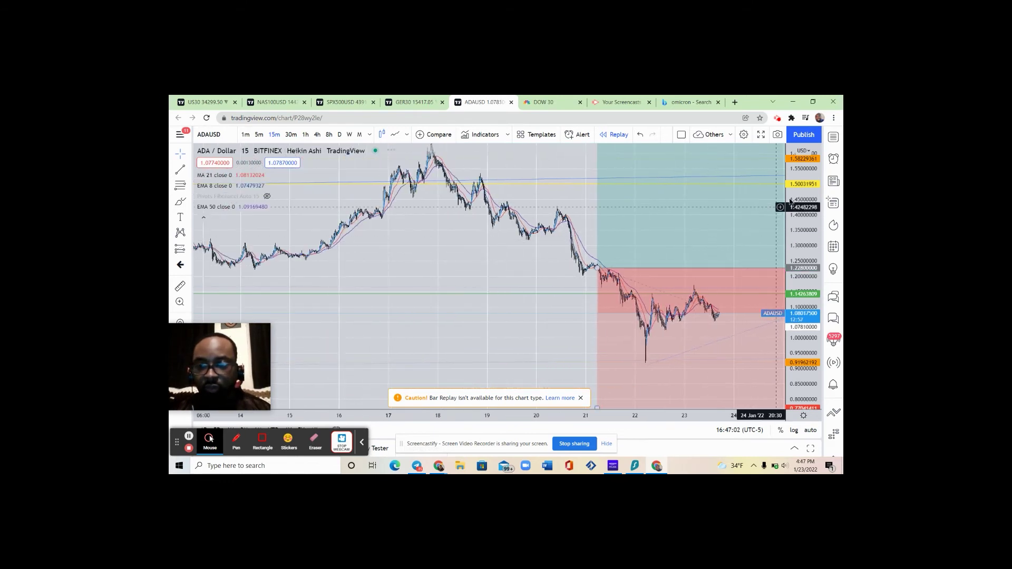
pyautogui.moveTo(810, 187); pyautogui.dragTo(810, 206)
pyautogui.moveTo(635, 415); pyautogui.dragTo(680, 415)
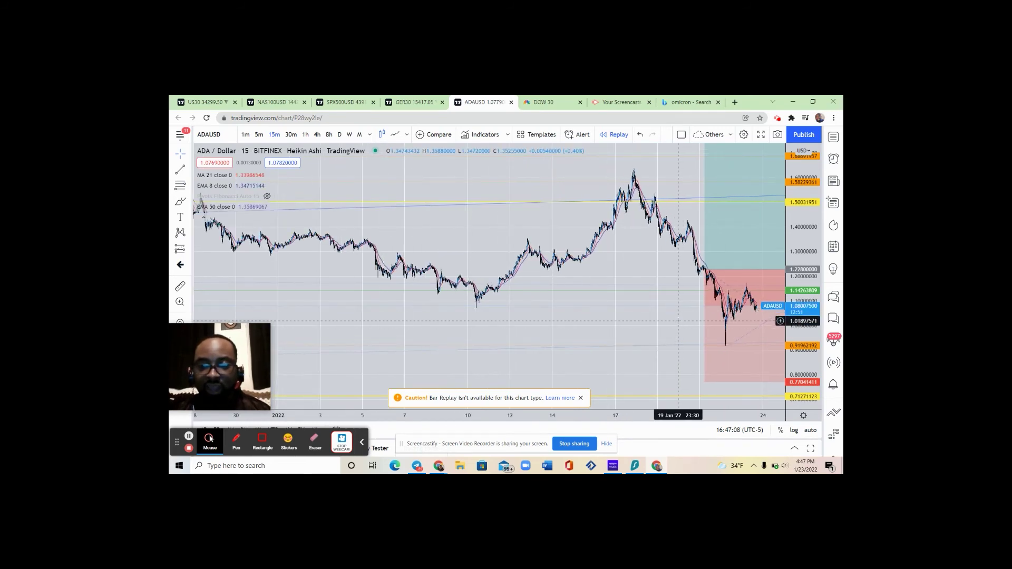
pyautogui.moveTo(680, 316); pyautogui.dragTo(491, 334)
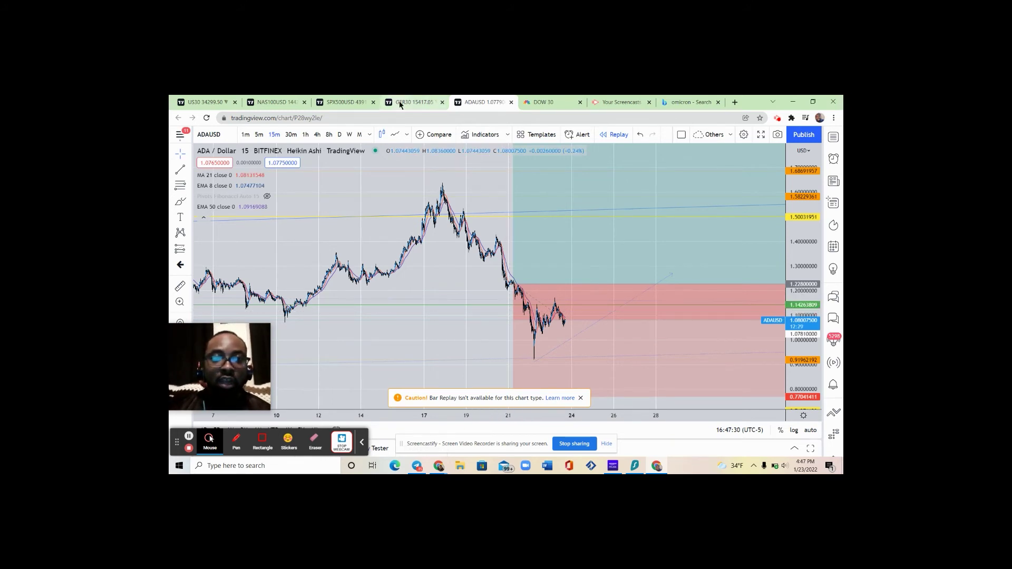
pyautogui.click(348, 135)
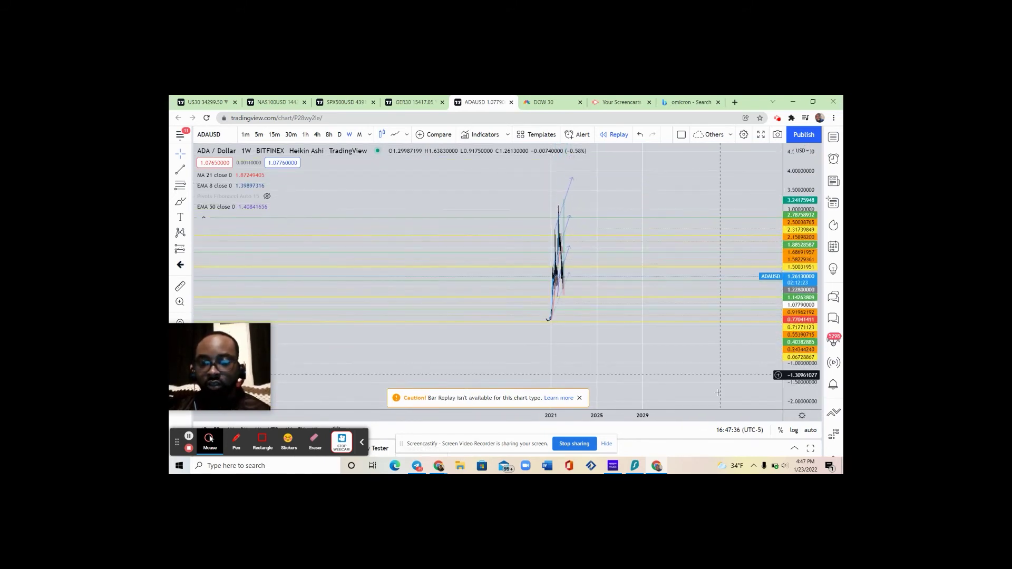
# Step: Widen and recentre the weekly ADA candles around the 2021 peak, channel lines and position box
pyautogui.scroll(2, 699, 412)
pyautogui.moveTo(700, 411); pyautogui.dragTo(764, 411)
pyautogui.moveTo(506, 337); pyautogui.dragTo(784, 311)
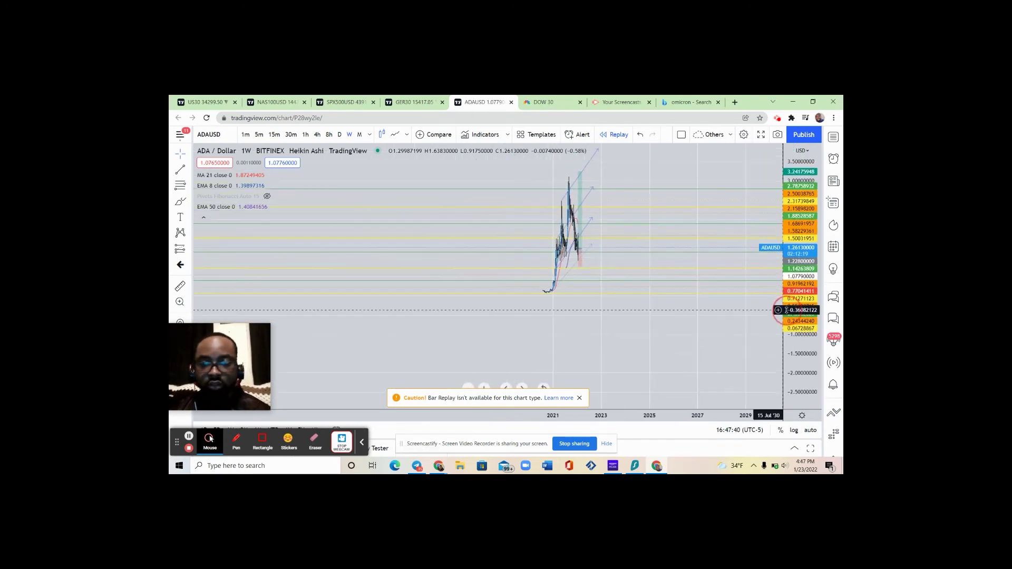
pyautogui.scroll(-1, 718, 408)
pyautogui.scroll(5, 718, 408)
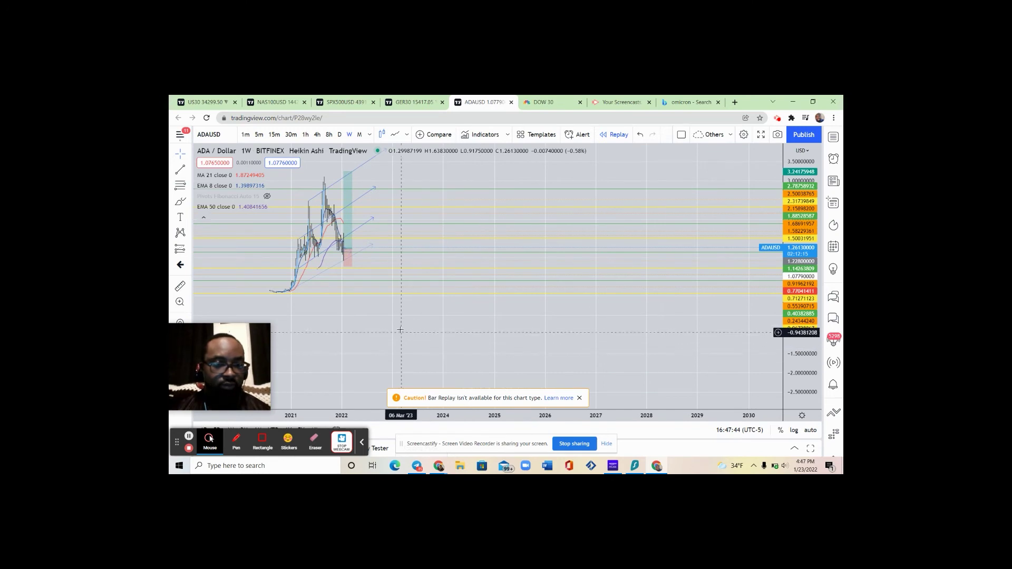
pyautogui.moveTo(395, 323); pyautogui.dragTo(616, 350)
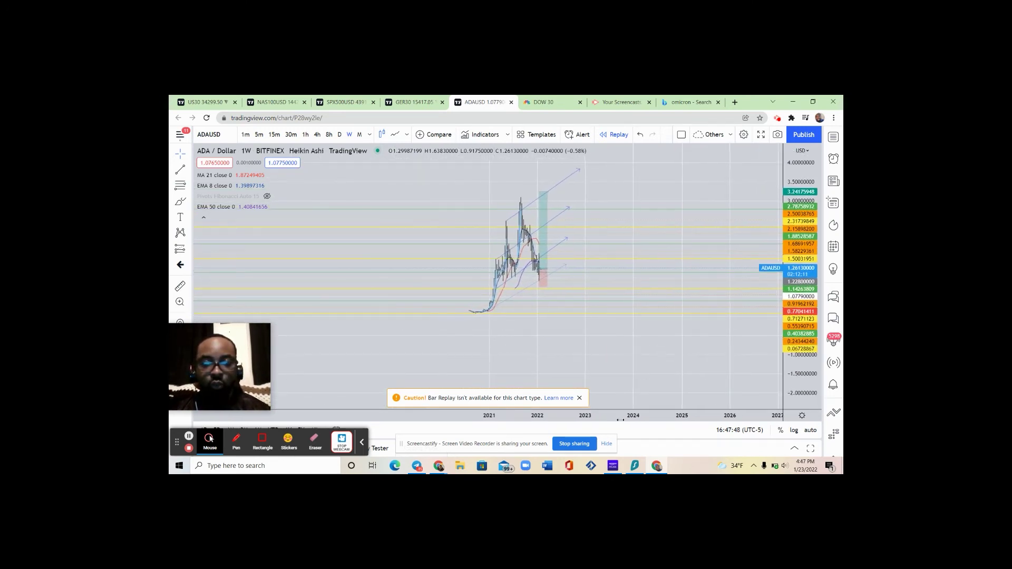
pyautogui.moveTo(620, 420); pyautogui.dragTo(635, 420)
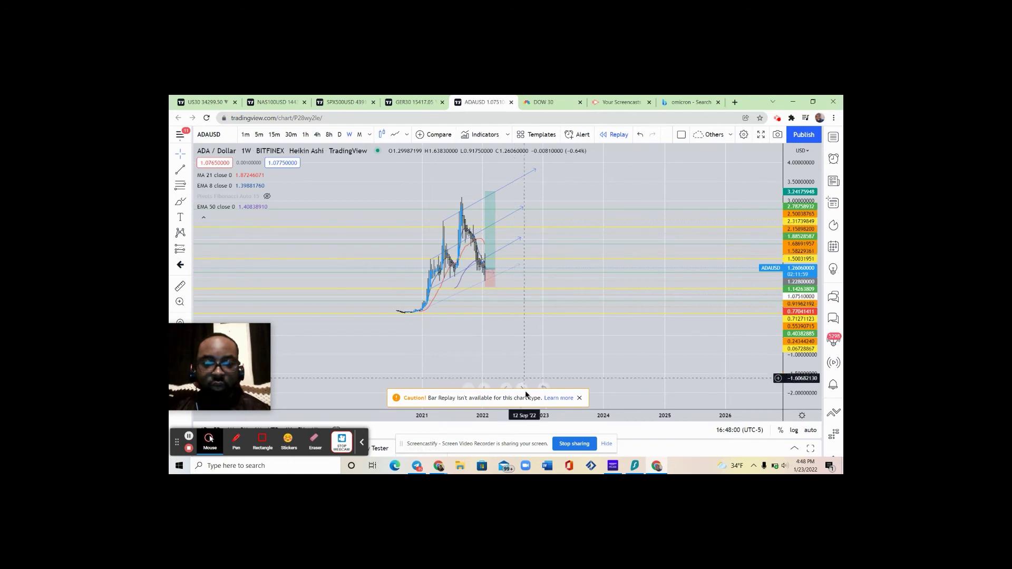
pyautogui.moveTo(522, 414); pyautogui.dragTo(392, 411)
pyautogui.moveTo(383, 343); pyautogui.dragTo(587, 330)
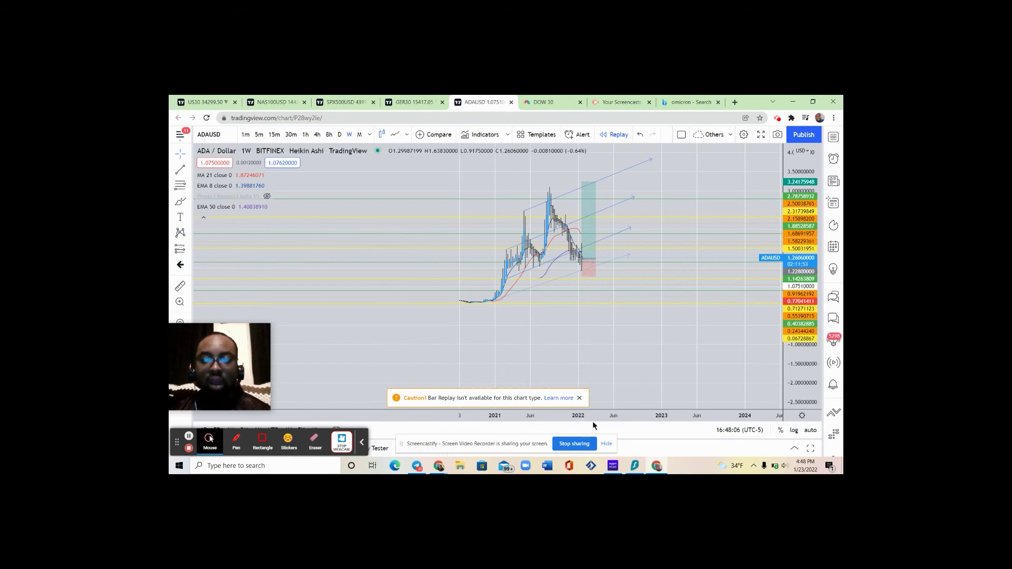
pyautogui.moveTo(585, 414); pyautogui.dragTo(495, 414)
pyautogui.moveTo(504, 321); pyautogui.dragTo(644, 415)
pyautogui.rightClick(640, 414)
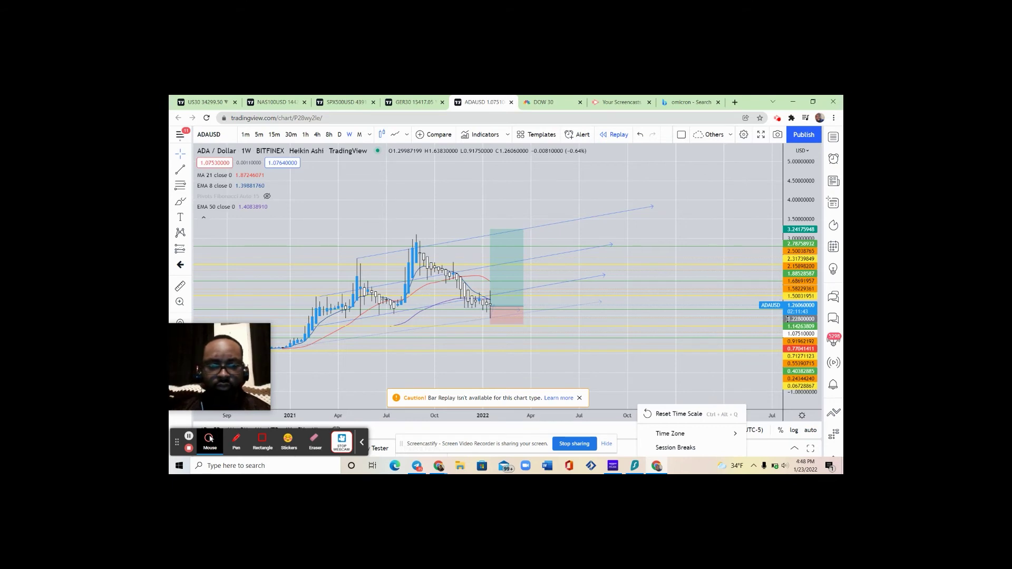
# Step: Stretch the price scale and recentre the weekly ADA long position (target 2.01, stop 0.46)
pyautogui.moveTo(787, 319); pyautogui.dragTo(787, 290)
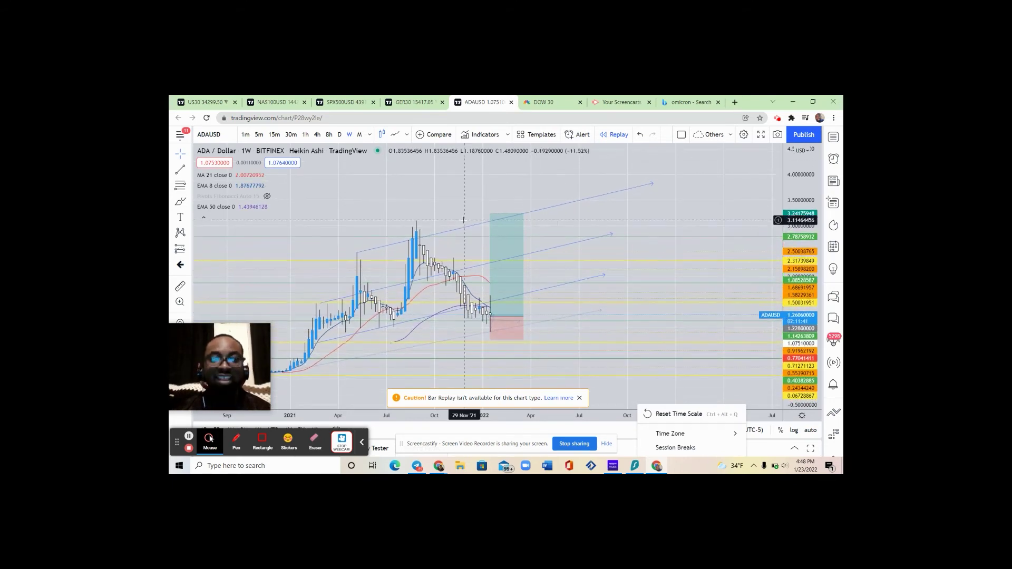
pyautogui.moveTo(462, 218); pyautogui.dragTo(500, 167)
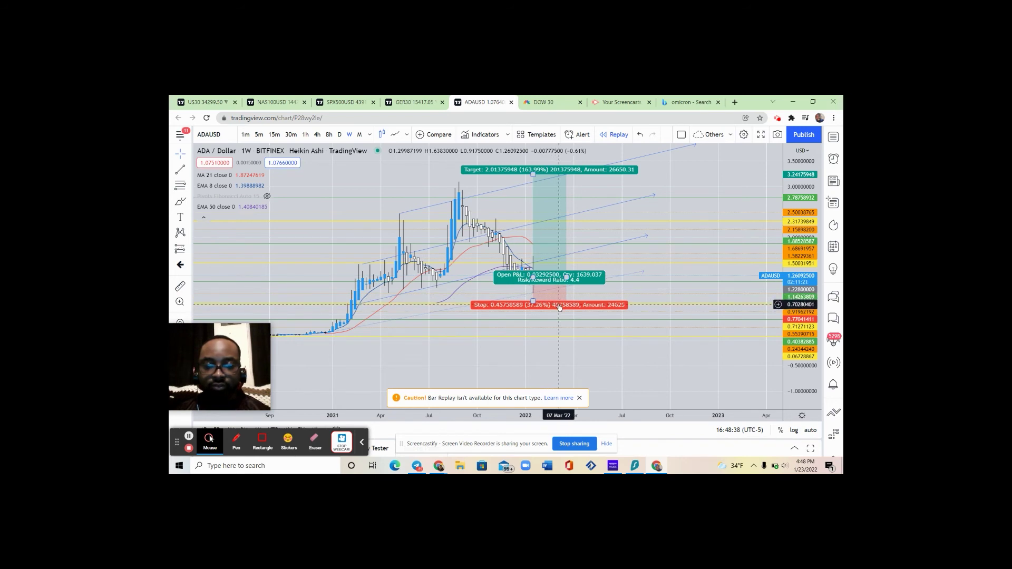
# Step: Extend the ADAUSD long-position box further to the right into the future
pyautogui.moveTo(561, 285); pyautogui.dragTo(562, 288)
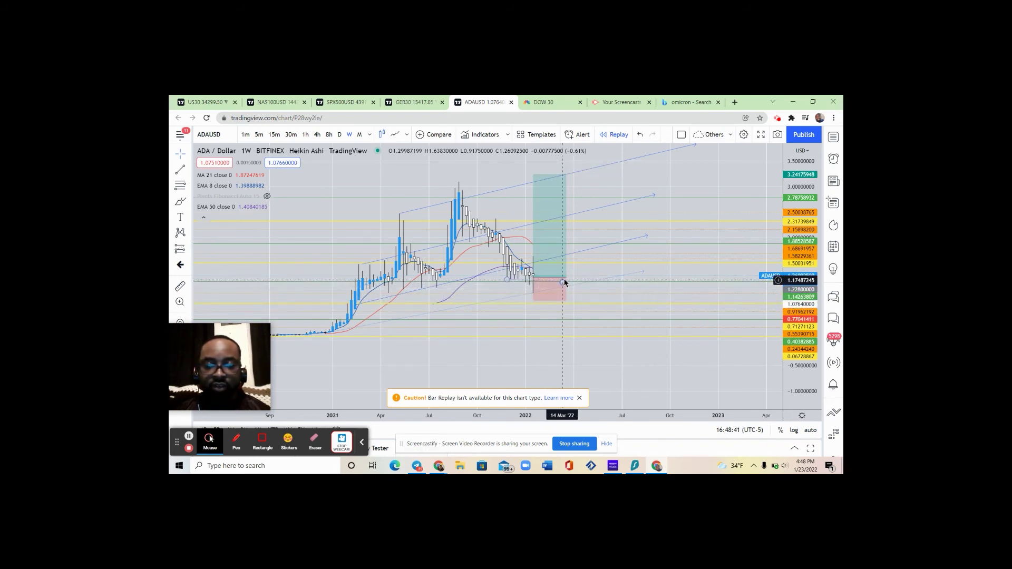
pyautogui.moveTo(565, 276); pyautogui.dragTo(655, 272)
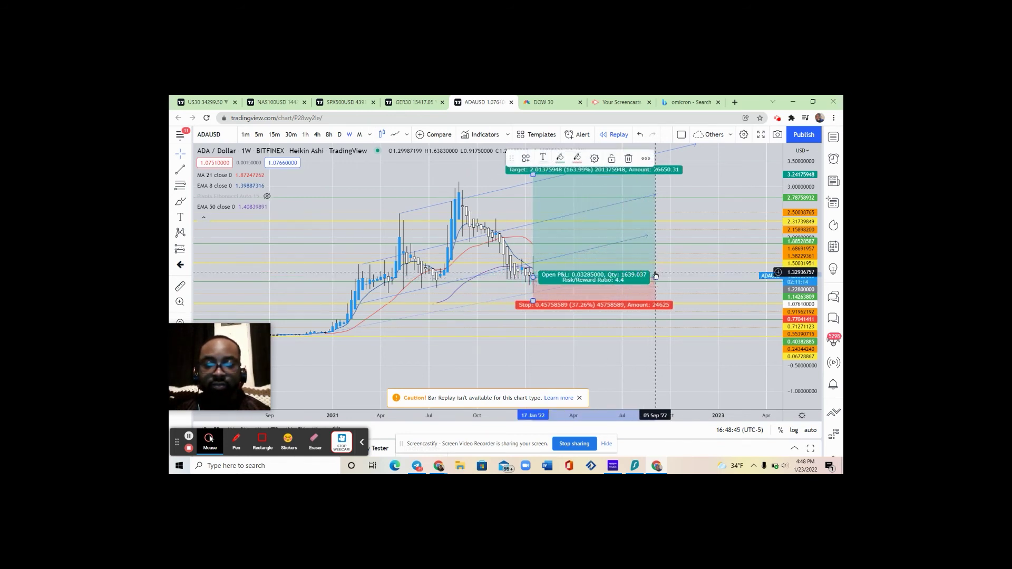
pyautogui.click(544, 363)
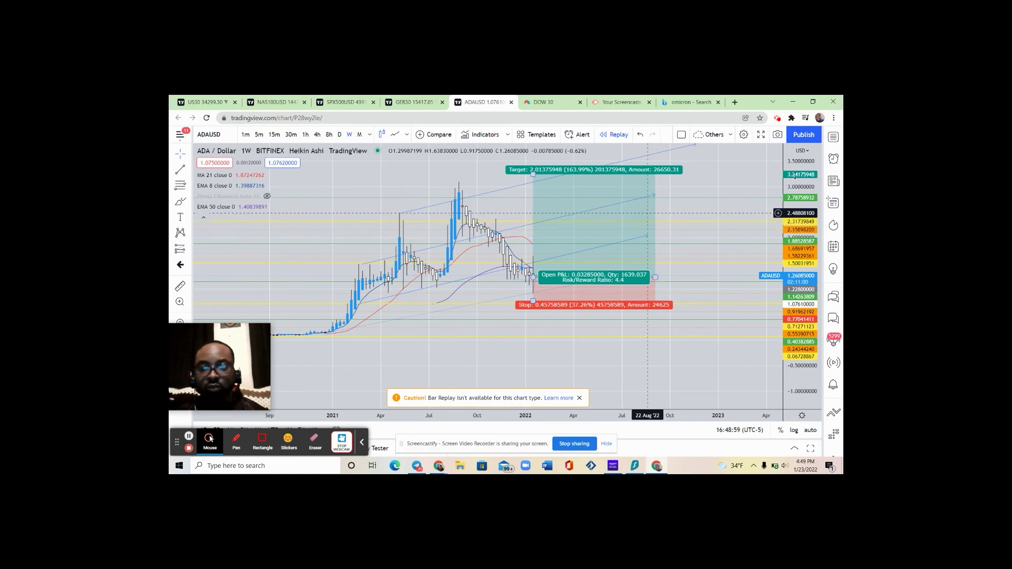
# Step: Compress the price scale and raise the long position's profit target to about 8.61
pyautogui.moveTo(799, 164); pyautogui.dragTo(800, 186)
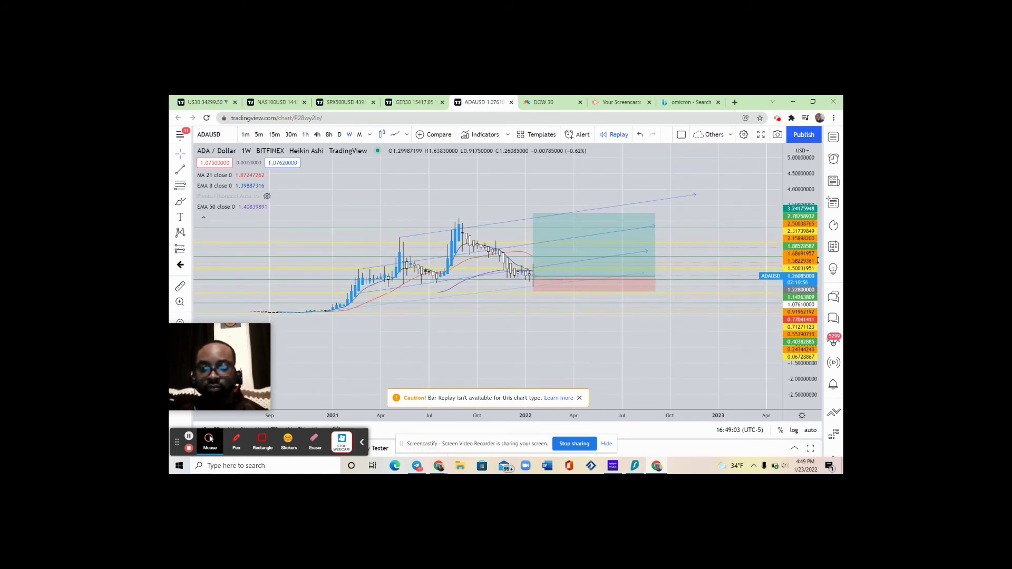
pyautogui.moveTo(796, 258); pyautogui.dragTo(797, 278)
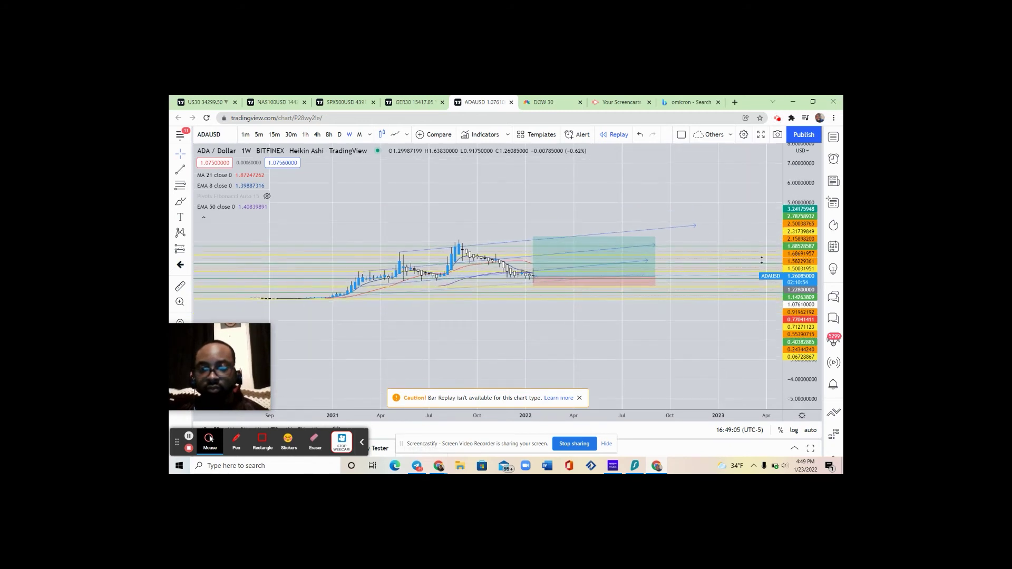
pyautogui.moveTo(637, 186); pyautogui.dragTo(523, 250)
pyautogui.click(717, 305)
pyautogui.moveTo(716, 306); pyautogui.dragTo(736, 211)
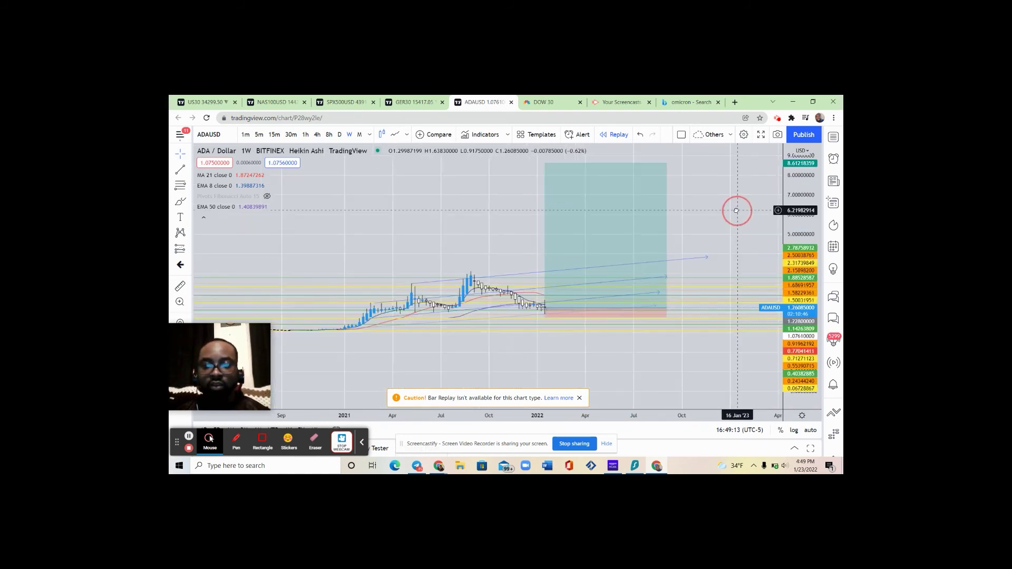
pyautogui.moveTo(521, 414); pyautogui.dragTo(477, 415)
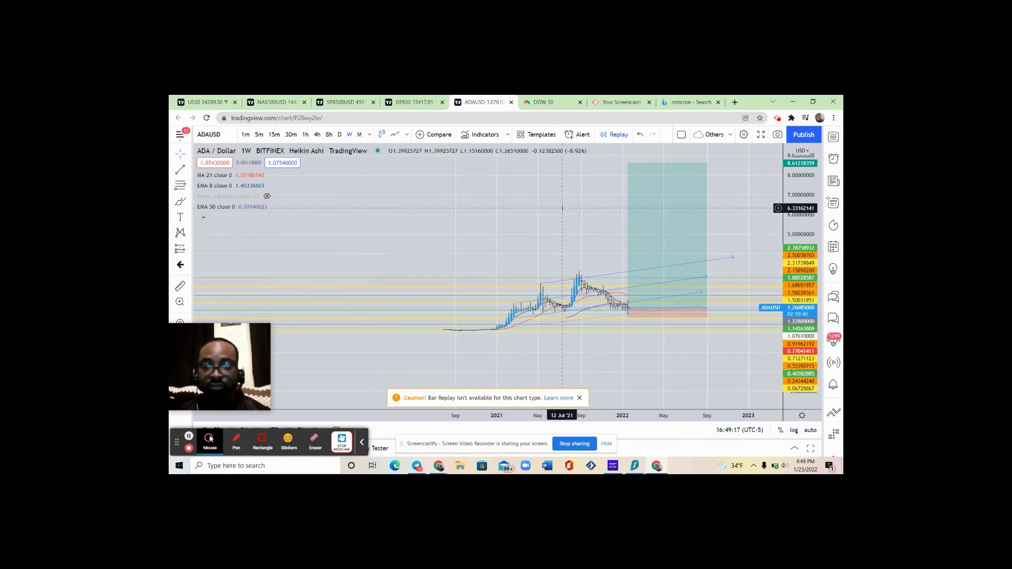
pyautogui.moveTo(561, 208); pyautogui.dragTo(483, 221)
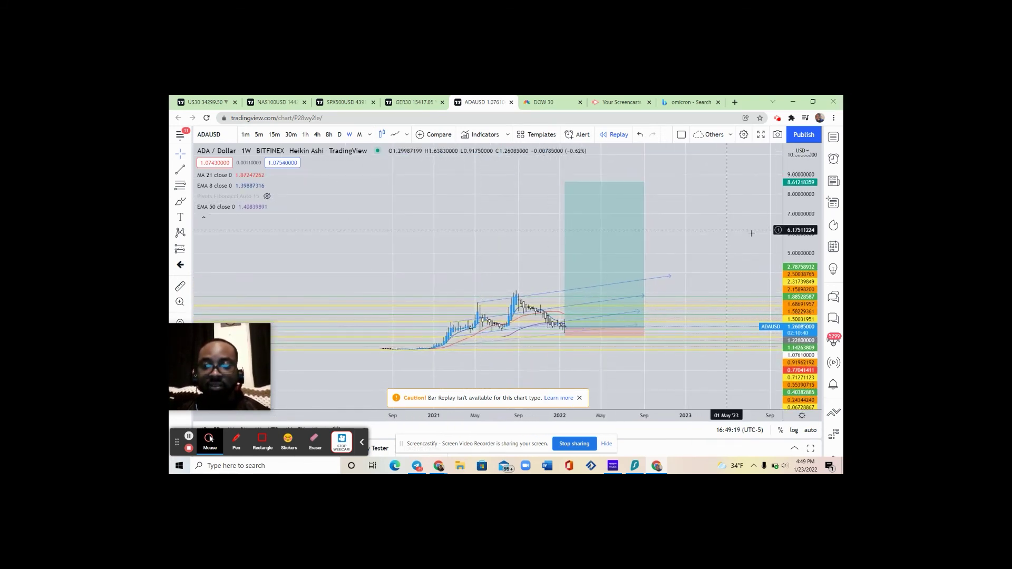
pyautogui.moveTo(804, 212); pyautogui.dragTo(805, 205)
pyautogui.scroll(-5, 804, 205)
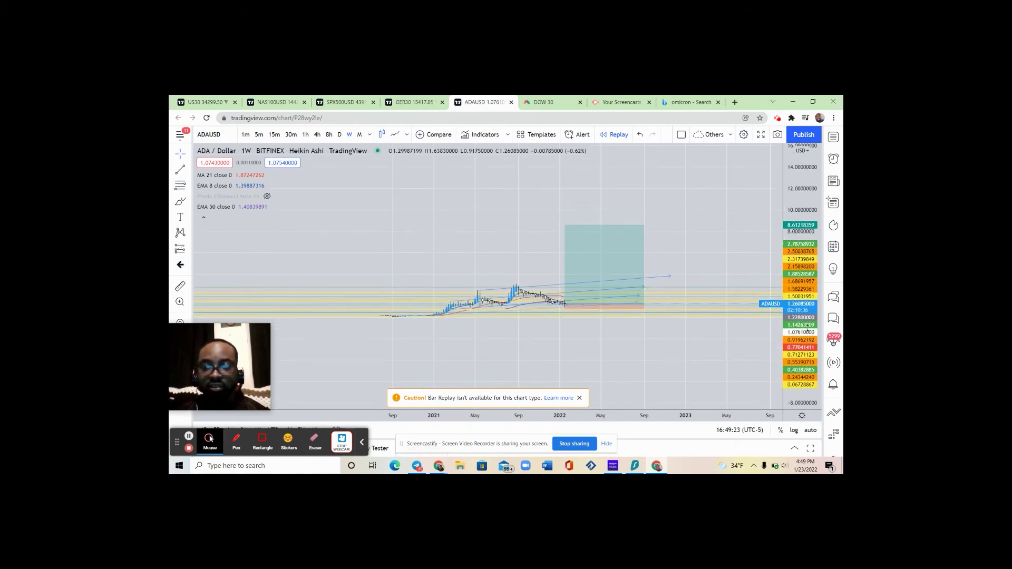
pyautogui.scroll(6, 808, 341)
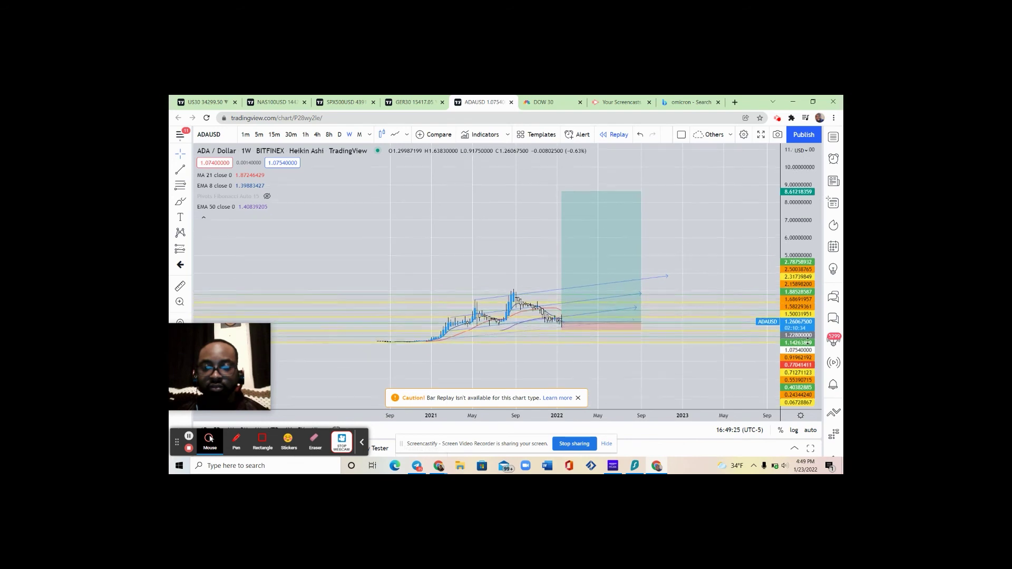
pyautogui.scroll(3, 808, 341)
pyautogui.click(659, 298)
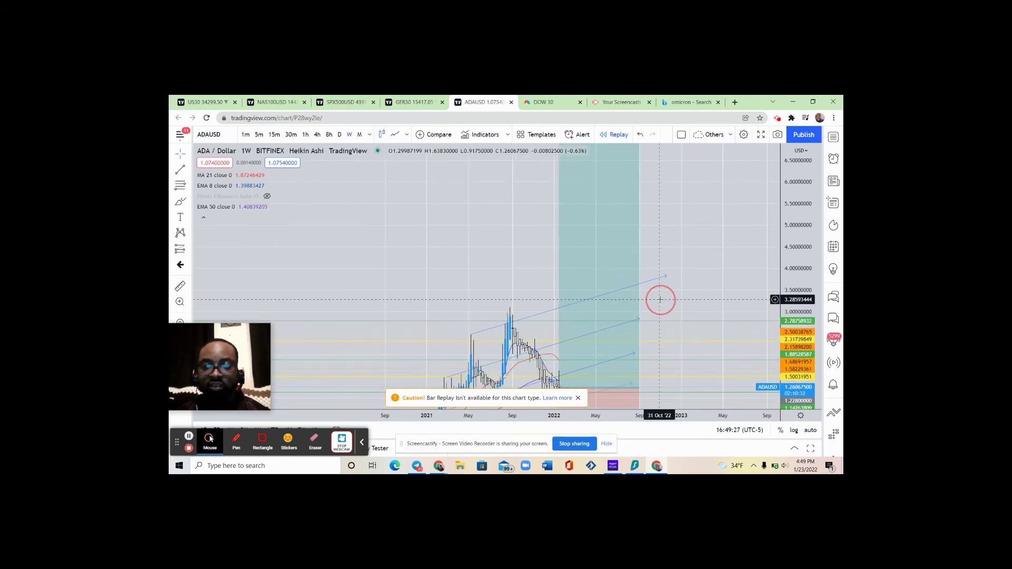
pyautogui.rightClick(657, 198)
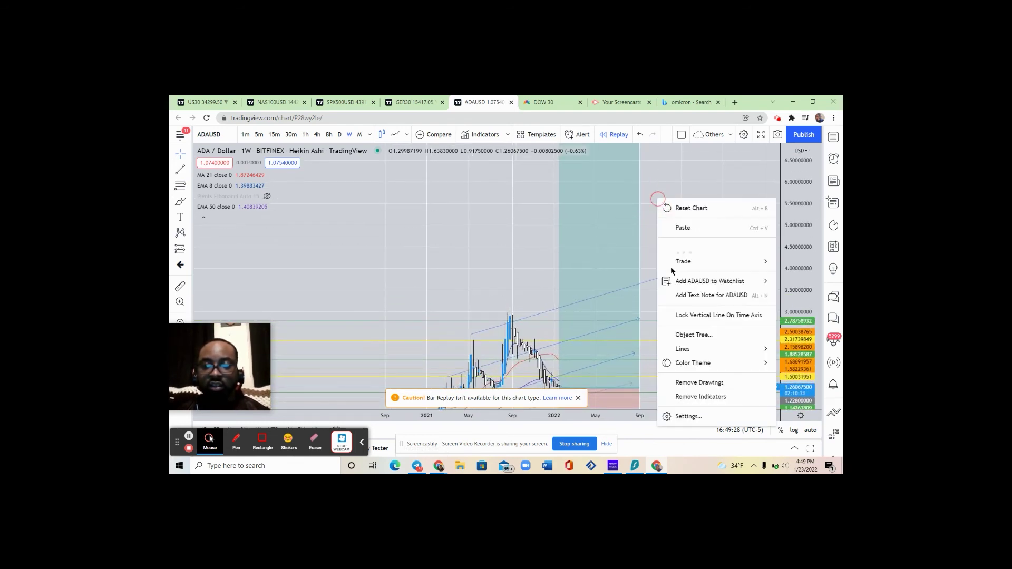
pyautogui.click(647, 227)
# Step: Raise the long position's stop to 0.65574939 (53.07%), giving an 11.33 risk/reward ratio
pyautogui.moveTo(648, 298); pyautogui.dragTo(650, 205)
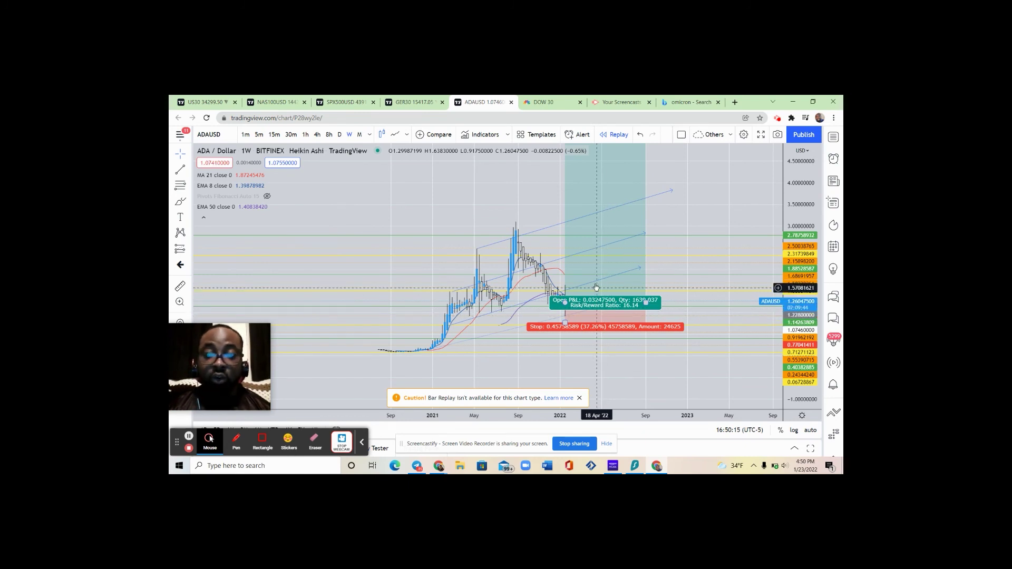
pyautogui.moveTo(565, 323); pyautogui.dragTo(563, 330)
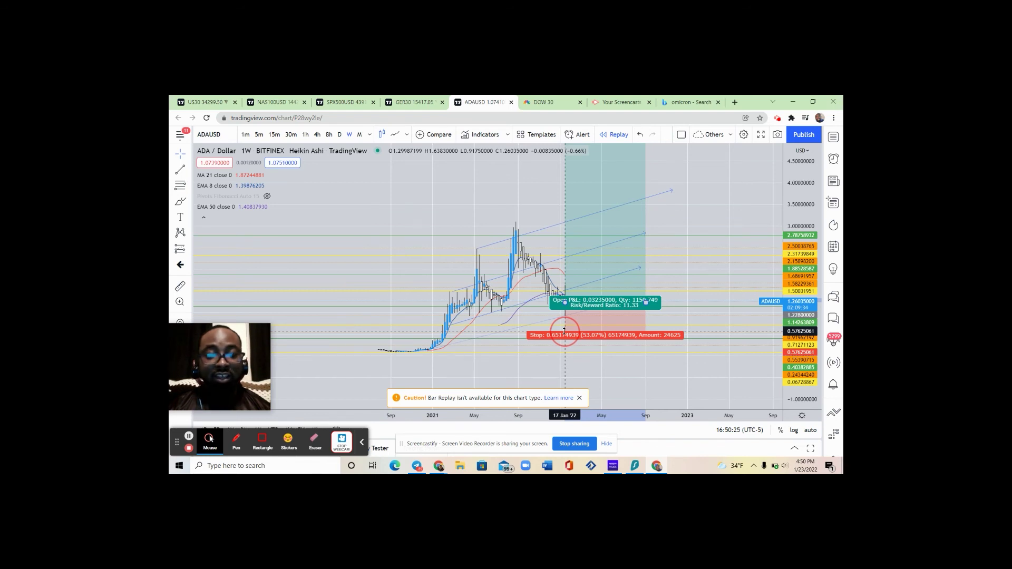
pyautogui.moveTo(564, 331); pyautogui.dragTo(564, 331)
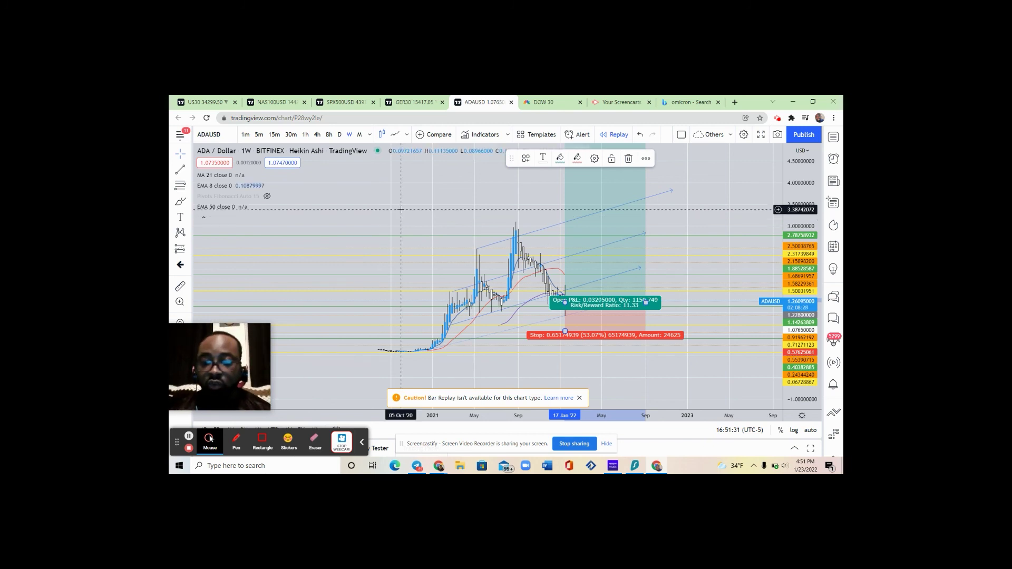
# Step: Switch to the US30 chart, pan it right and compress its price scale
pyautogui.click(216, 103)
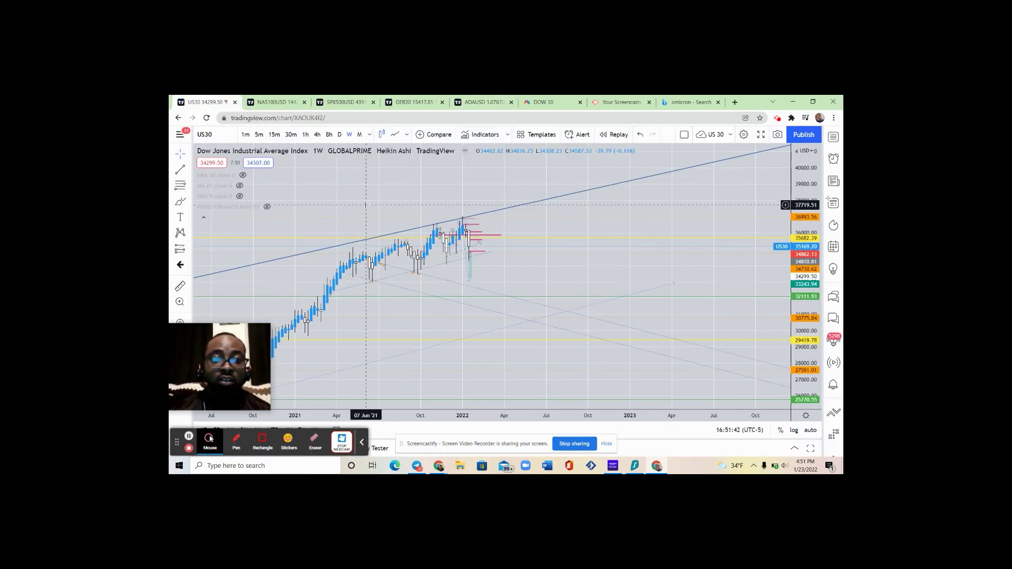
pyautogui.moveTo(401, 178); pyautogui.dragTo(457, 170)
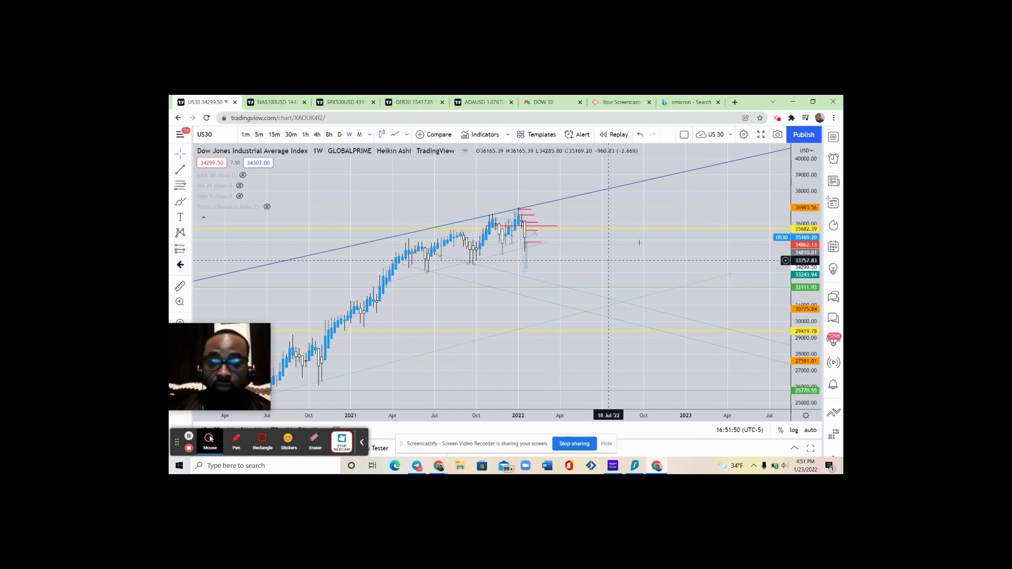
pyautogui.moveTo(796, 295); pyautogui.dragTo(796, 272)
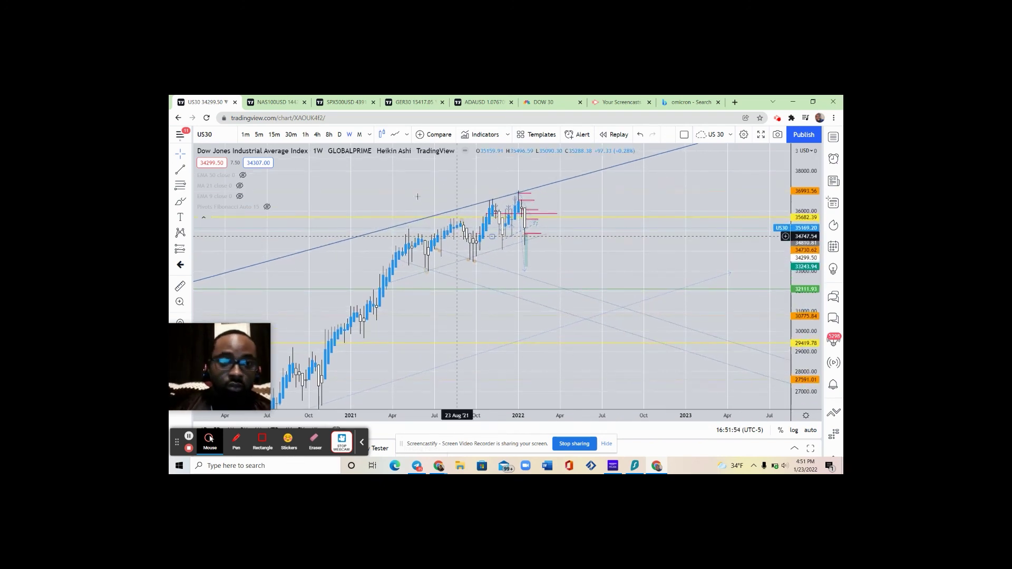
pyautogui.click(316, 135)
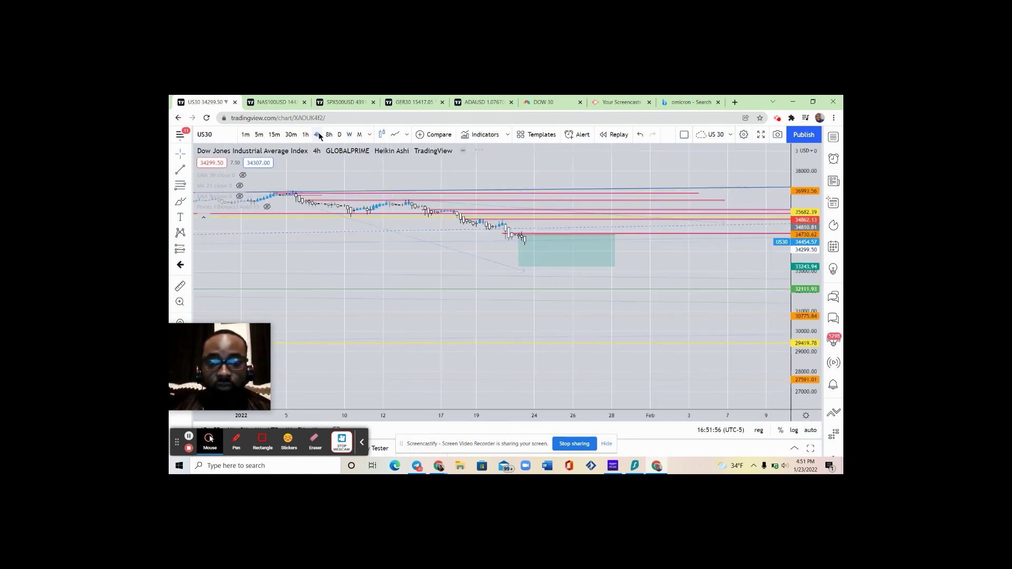
pyautogui.moveTo(659, 245); pyautogui.dragTo(669, 312)
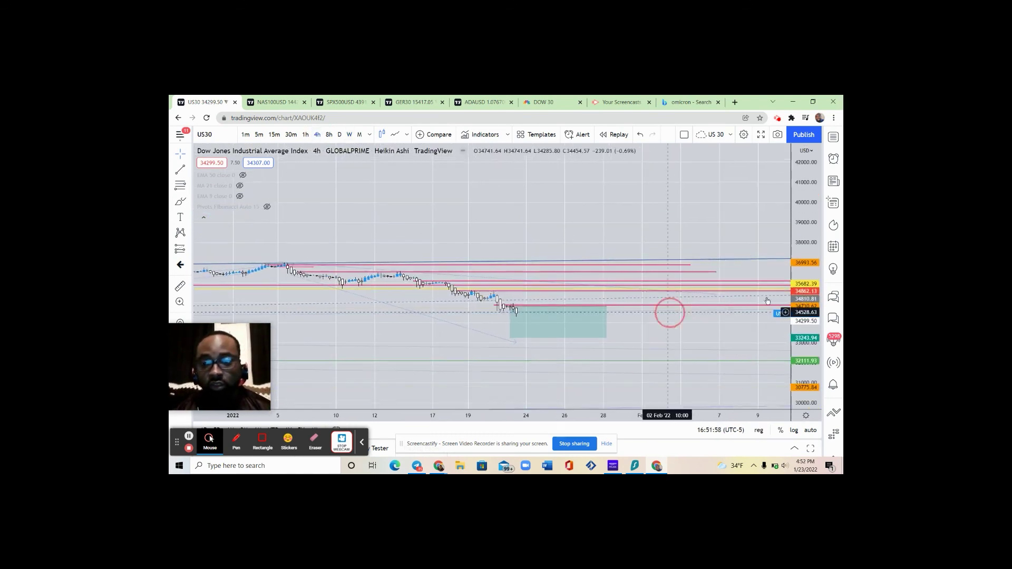
pyautogui.moveTo(809, 349); pyautogui.dragTo(809, 392)
pyautogui.moveTo(680, 364); pyautogui.dragTo(668, 291)
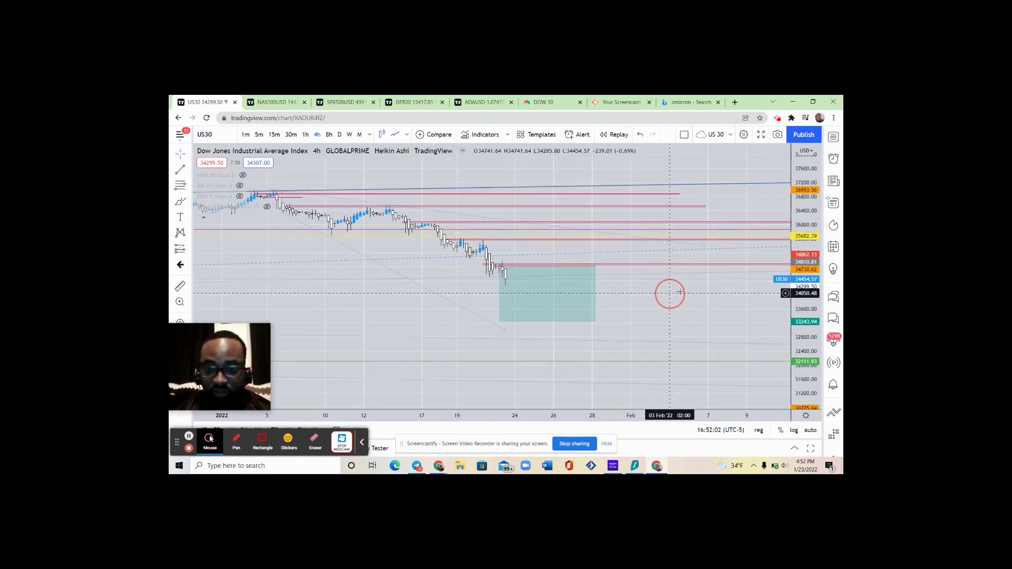
pyautogui.moveTo(796, 340); pyautogui.dragTo(797, 363)
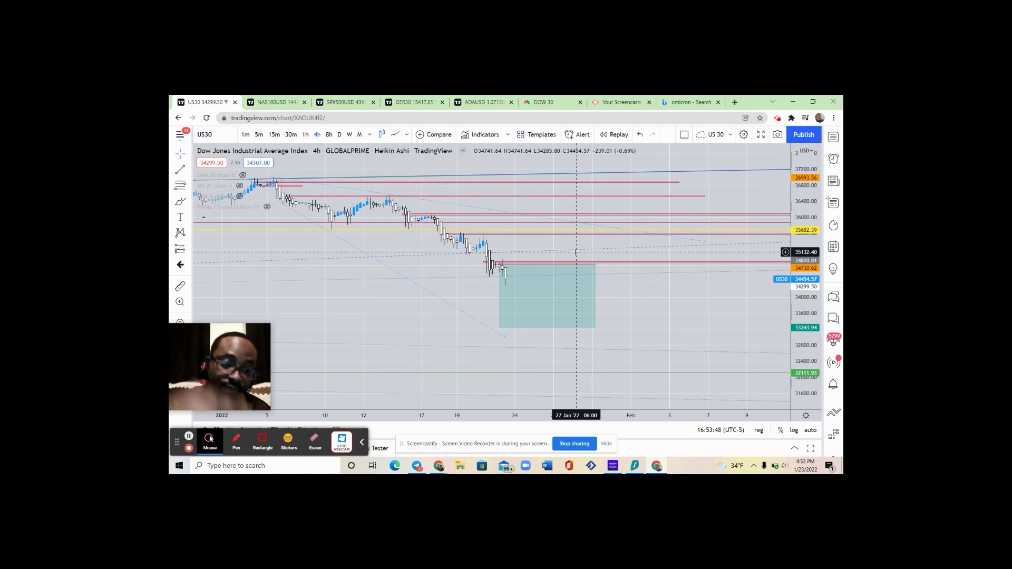
pyautogui.moveTo(254, 385)
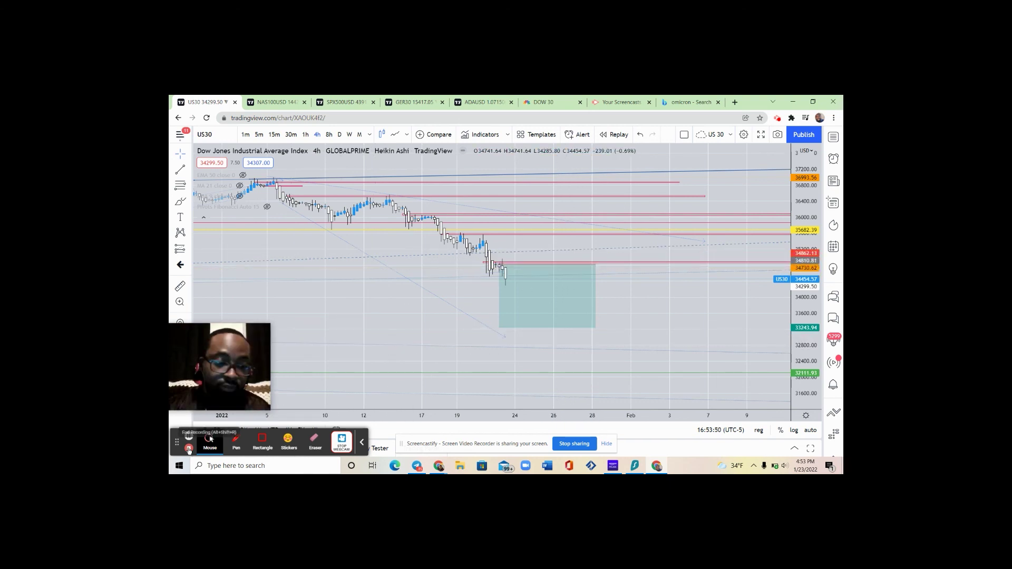